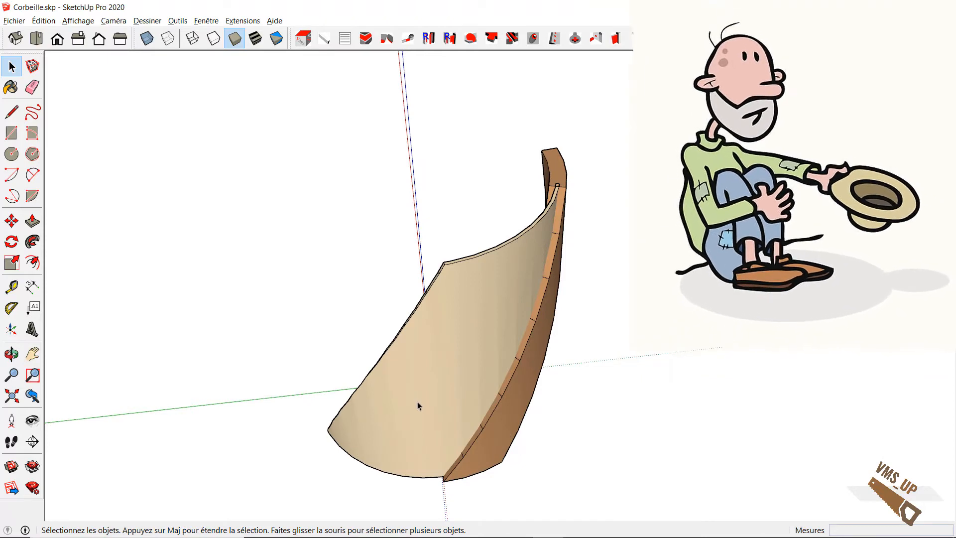
# - Copy all the geometry inside the curved panel component and leave the component
pyautogui.doubleClick(418, 401)
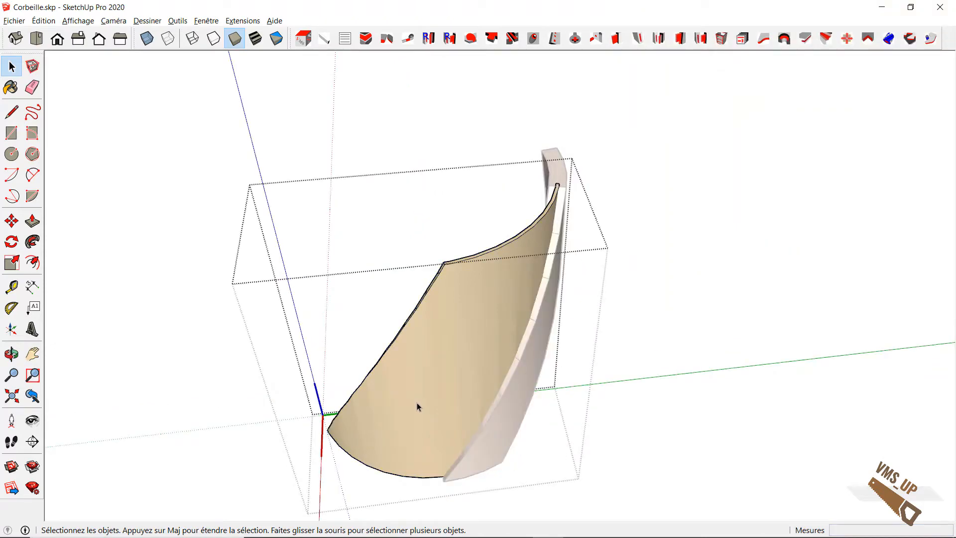
pyautogui.doubleClick(416, 403)
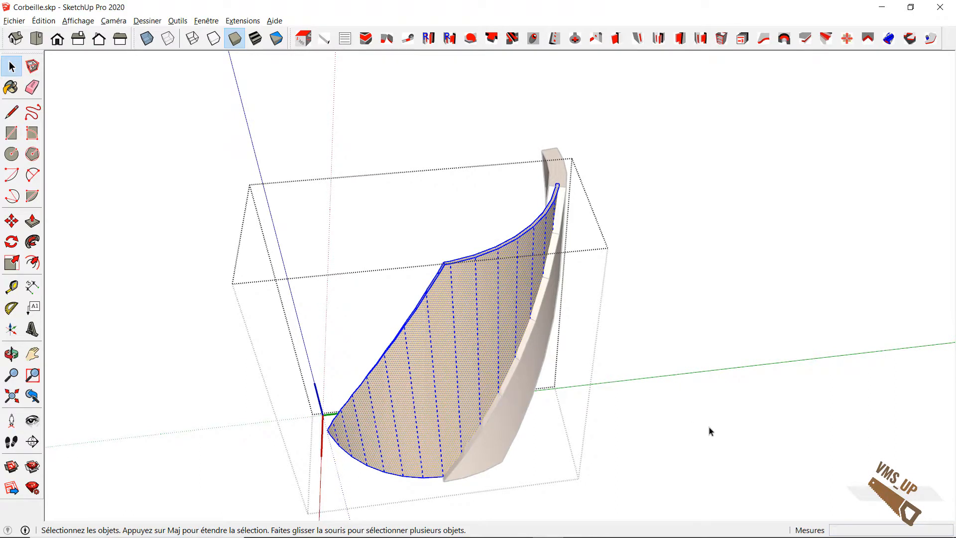
pyautogui.click(622, 416)
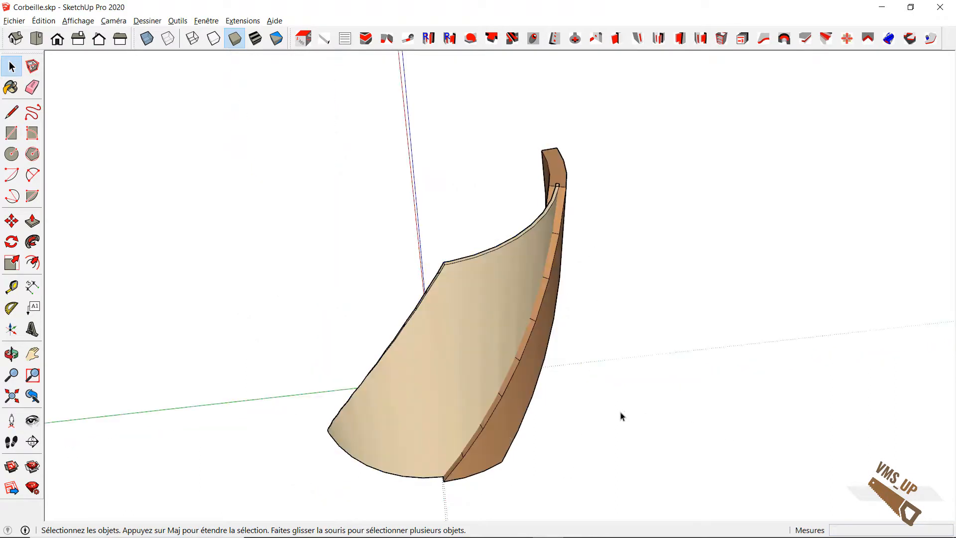
# - Hide the curved panel with the Masquer_reveler tool and close it, leaving only the upright
pyautogui.press('m')
pyautogui.click(465, 371)
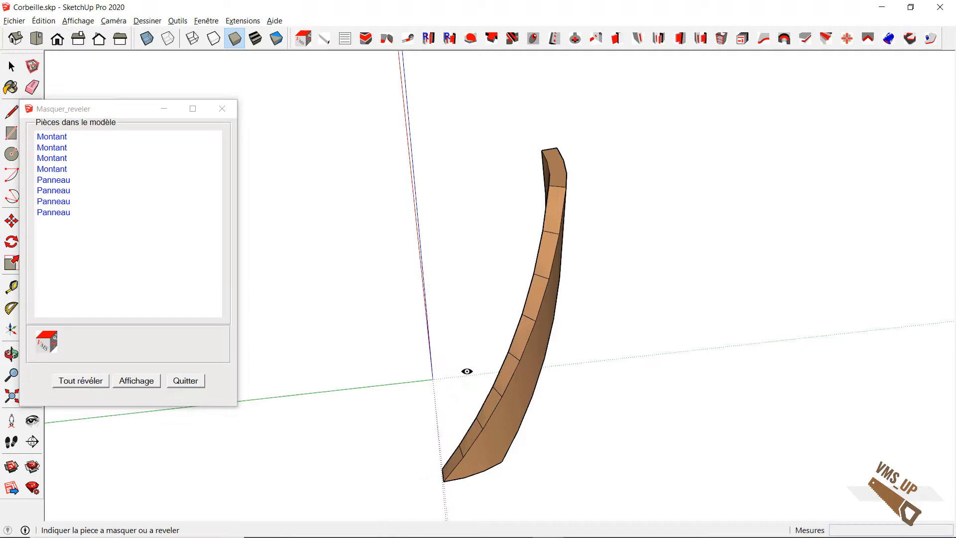
pyautogui.click(186, 381)
pyautogui.moveTo(481, 441); pyautogui.dragTo(423, 435, button='middle')
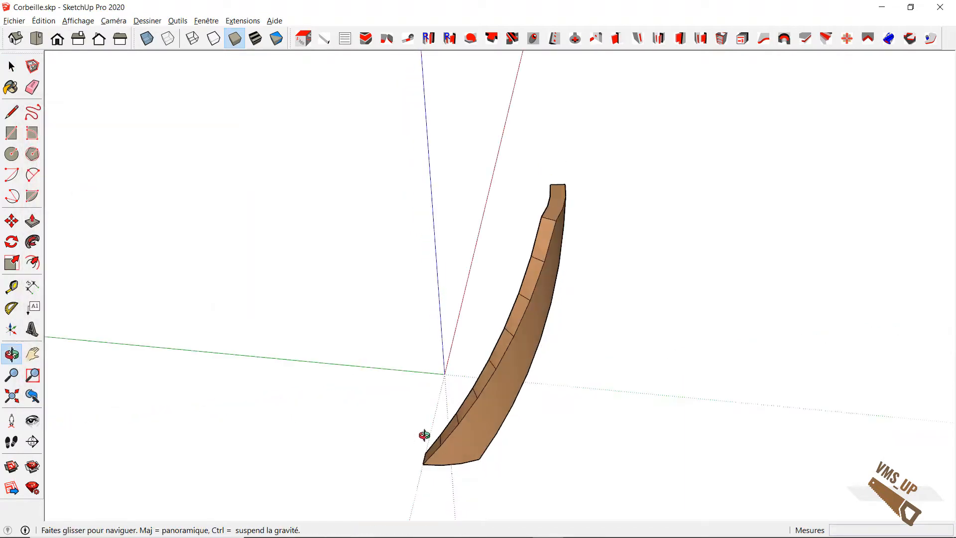
# - Open the curved upright for editing and paste the copied panel geometry in place inside it
pyautogui.doubleClick(453, 435)
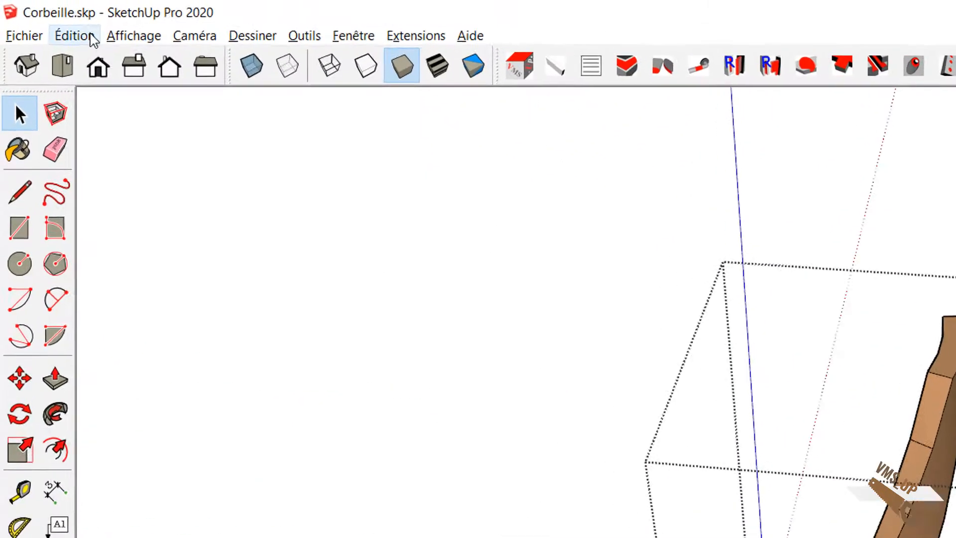
pyautogui.click(43, 21)
pyautogui.click(190, 180)
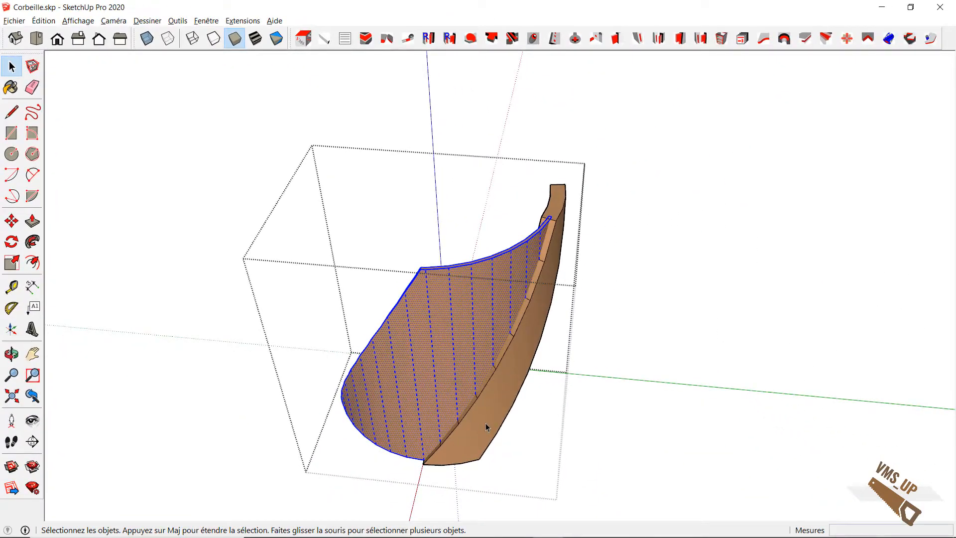
# - Add the upright's geometry to the selected pasted panel and intersect the faces with the selection
pyautogui.keyDown('shift'); pyautogui.click(486, 426); pyautogui.keyUp('shift')
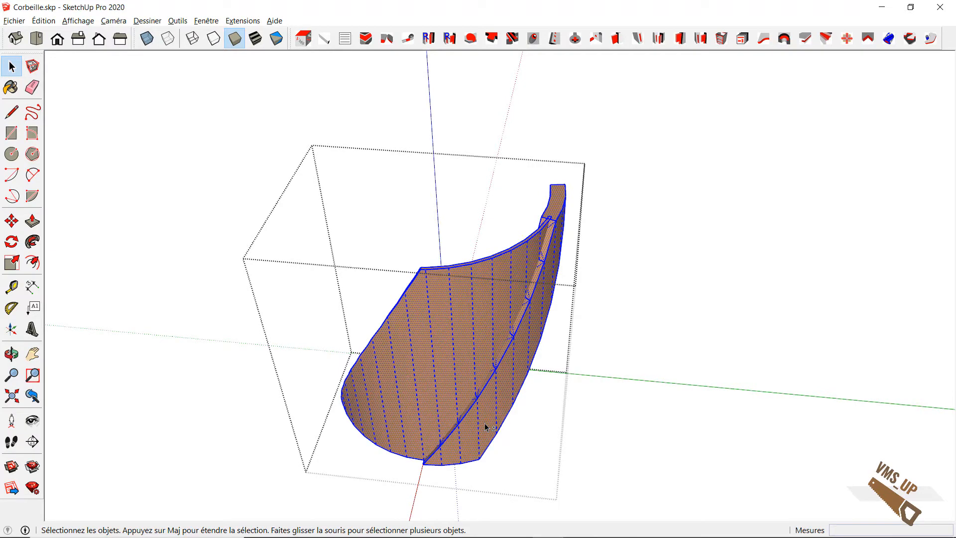
pyautogui.rightClick(486, 427)
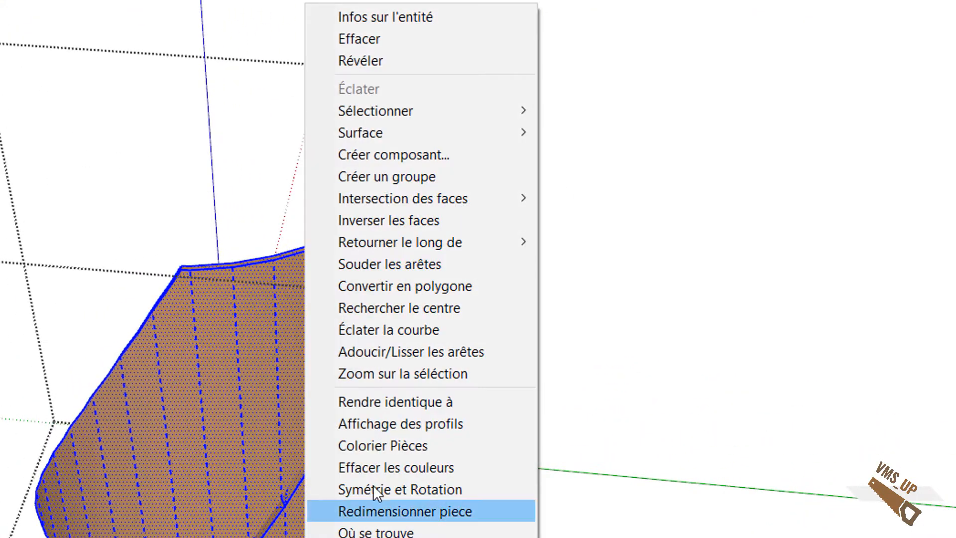
pyautogui.moveTo(465, 200)
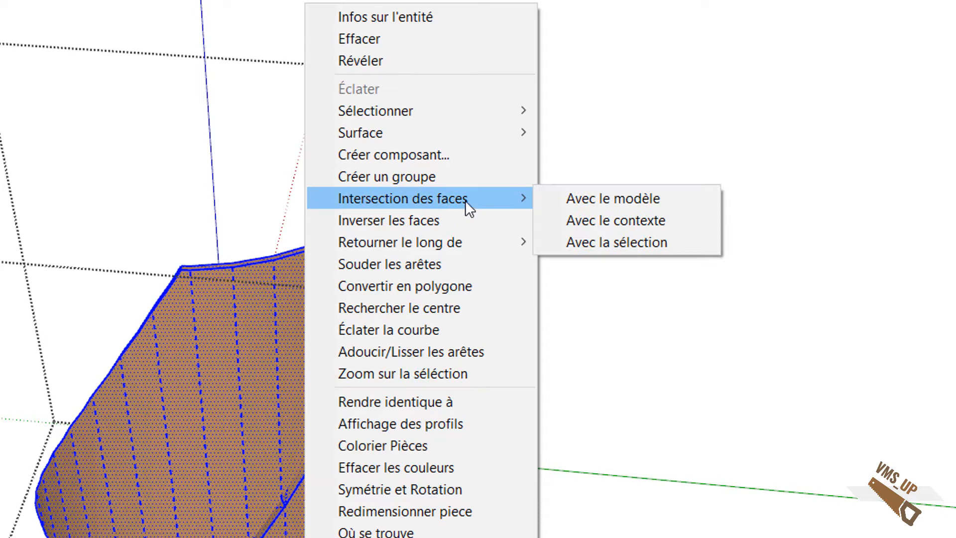
pyautogui.click(638, 243)
# - Delete all the pasted panel geometry that extends beyond the upright, including its remaining border edges
pyautogui.moveTo(651, 292); pyautogui.dragTo(786, 299, button='middle')
pyautogui.moveTo(373, 521); pyautogui.dragTo(222, 370)
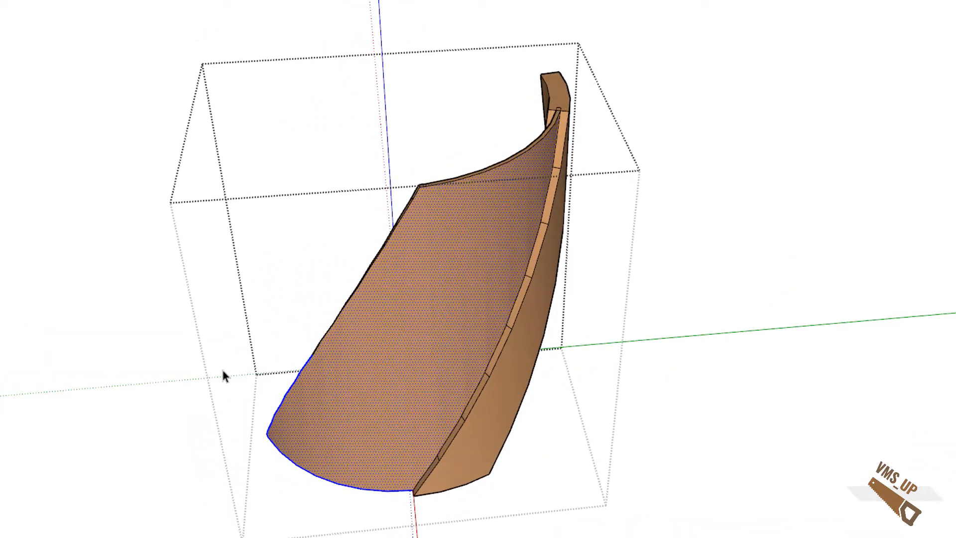
pyautogui.press('Delete')
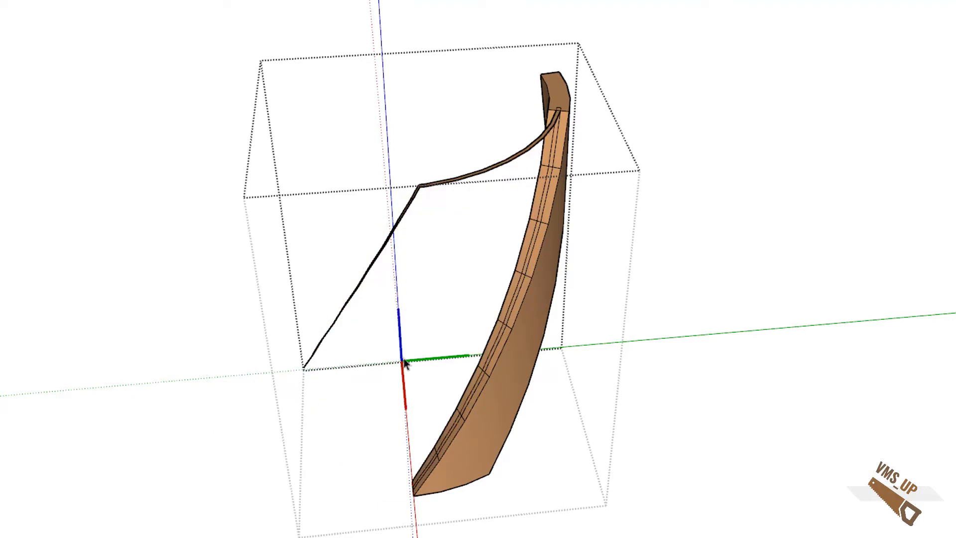
pyautogui.moveTo(227, 194); pyautogui.dragTo(226, 194)
pyautogui.press('Delete')
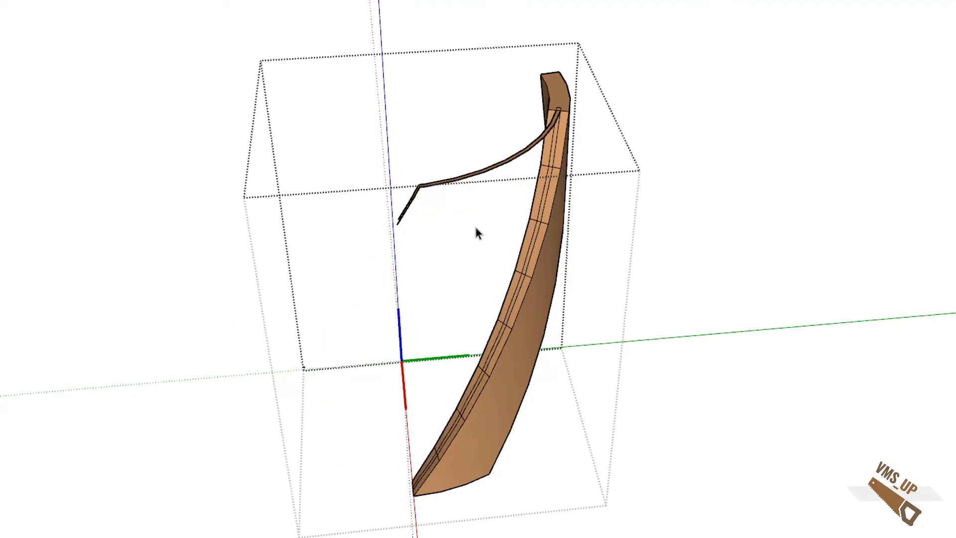
pyautogui.moveTo(368, 129); pyautogui.dragTo(368, 128)
pyautogui.press('Delete')
# - Delete the narrow faces and crossing edges between the intersection lines along the upright to open the panel groove, and leave the component
pyautogui.scroll(-3, 350, 327)
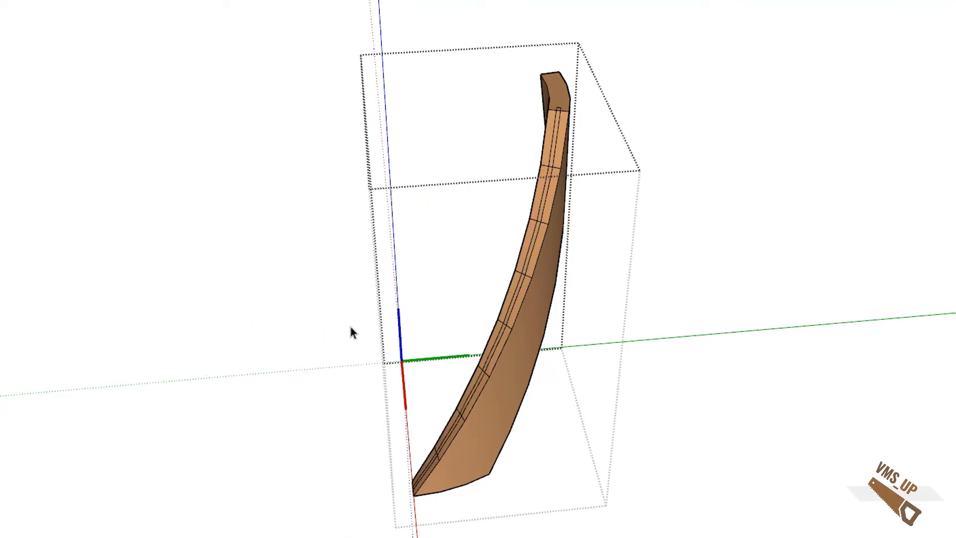
pyautogui.scroll(5, 538, 199)
pyautogui.moveTo(538, 199); pyautogui.dragTo(593, 188, button='middle')
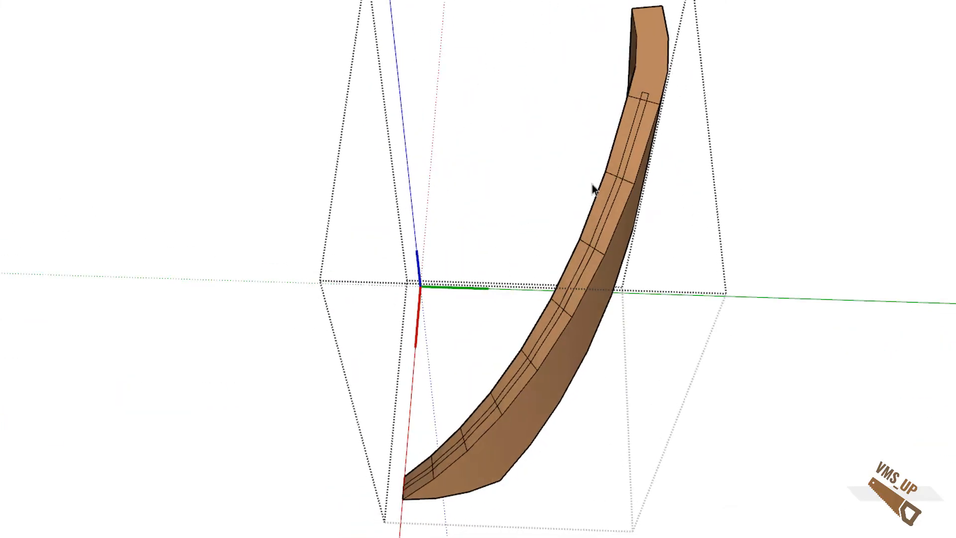
pyautogui.scroll(2, 592, 188)
pyautogui.moveTo(512, 198); pyautogui.dragTo(586, 67, button='middle')
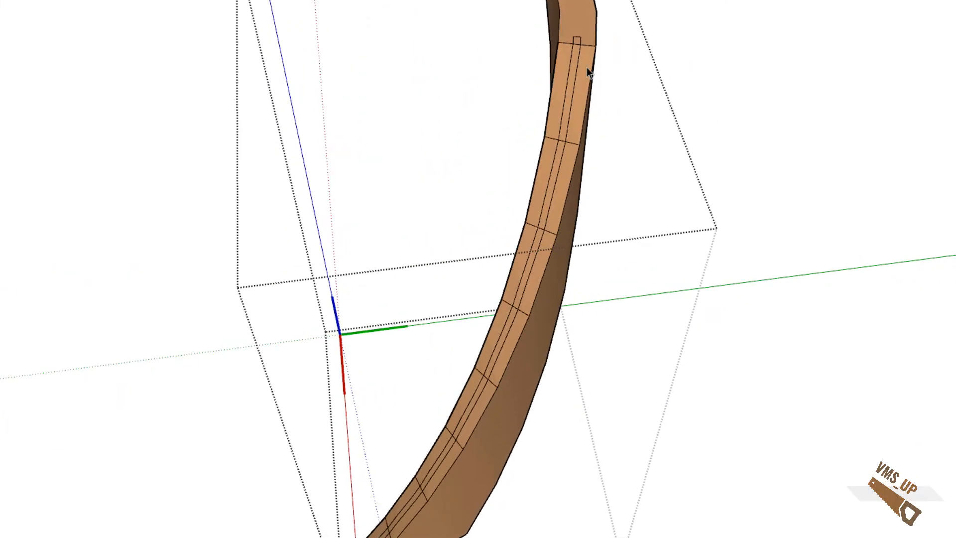
pyautogui.scroll(6, 593, 52)
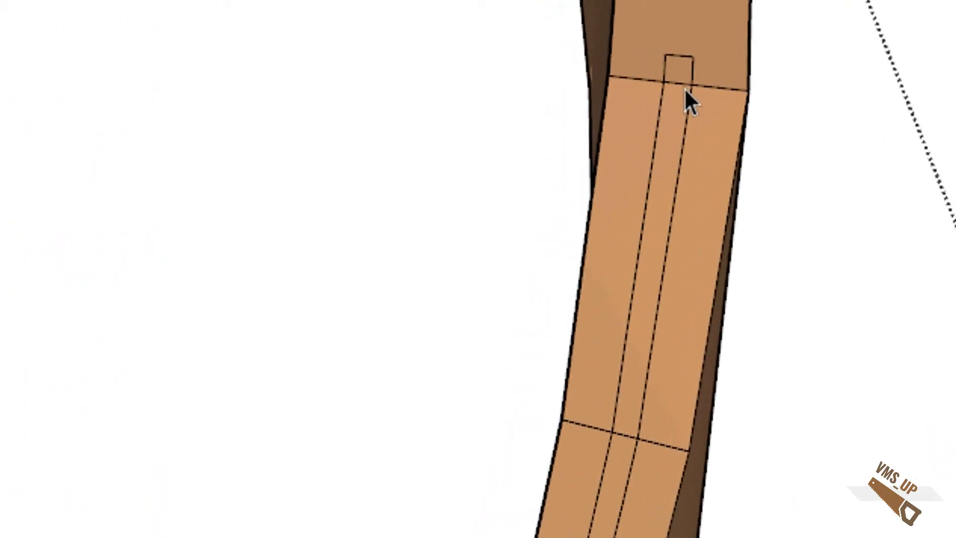
pyautogui.press('Delete')
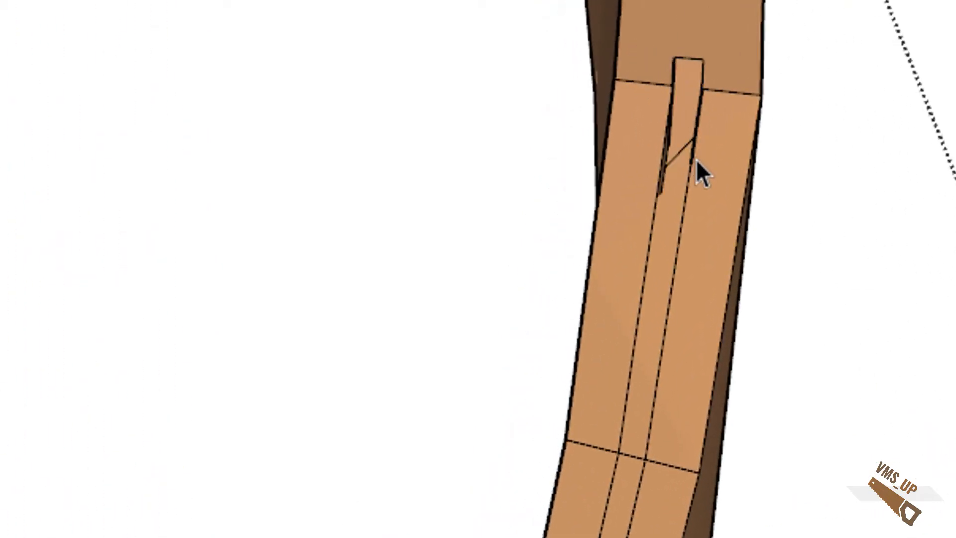
pyautogui.press('Delete')
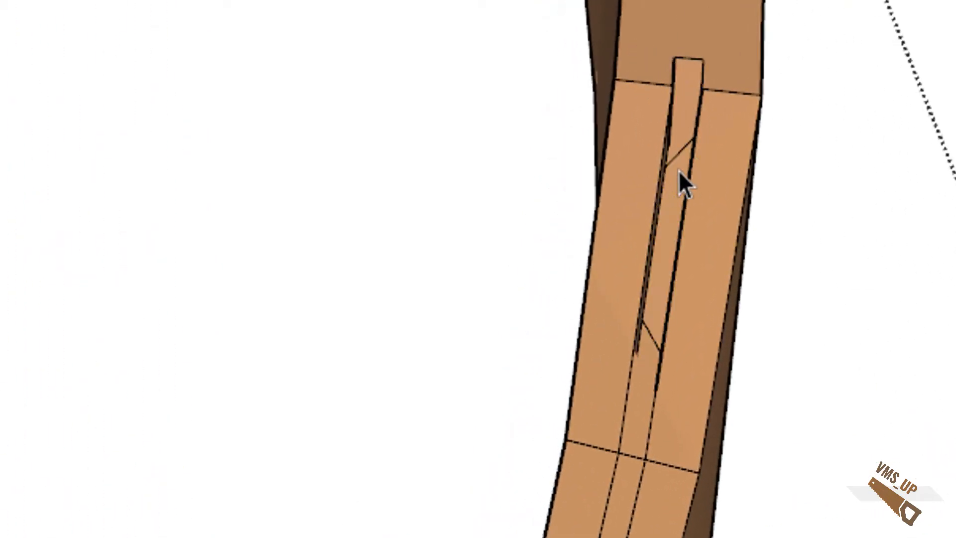
pyautogui.click(638, 366)
pyautogui.press('Delete')
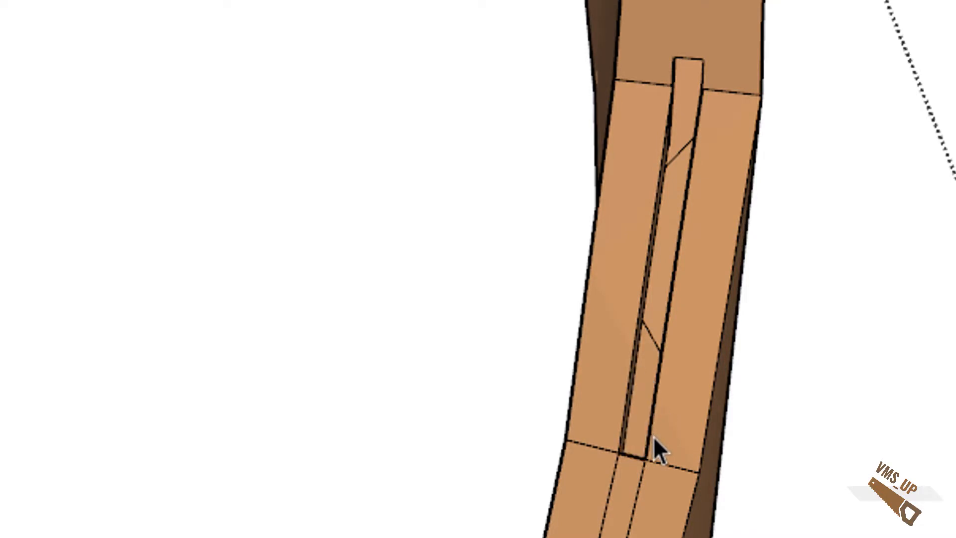
pyautogui.click(628, 457)
pyautogui.press('Delete')
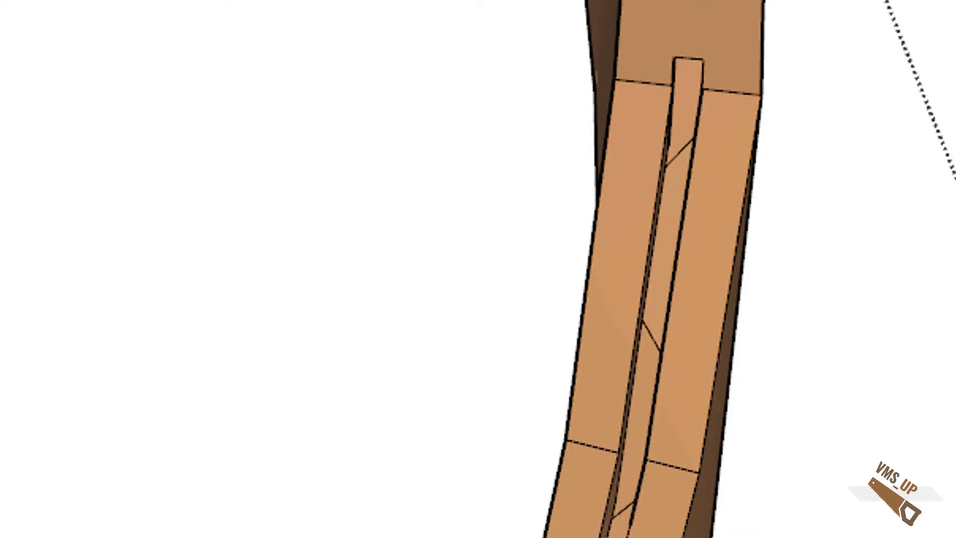
pyautogui.click(605, 468)
pyautogui.press('Delete')
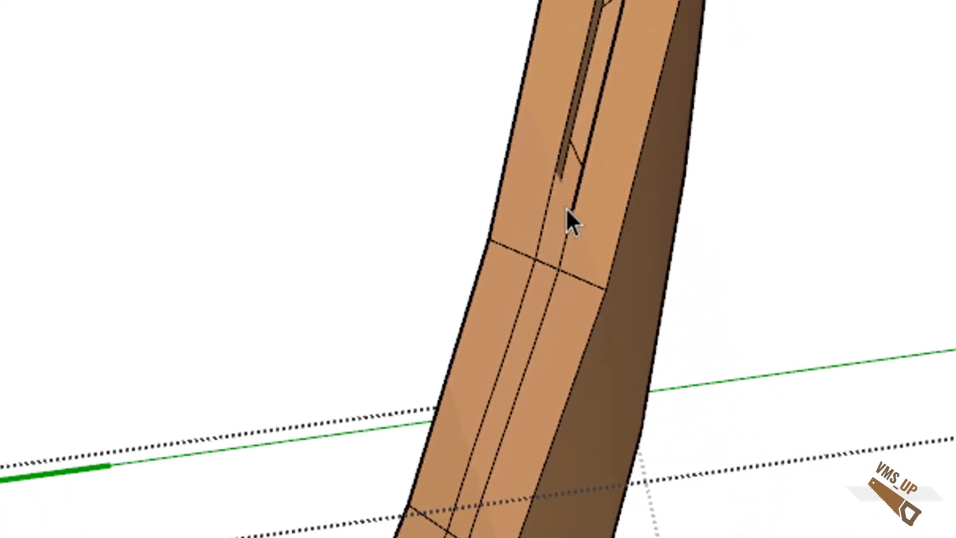
pyautogui.click(565, 209)
pyautogui.press('Delete')
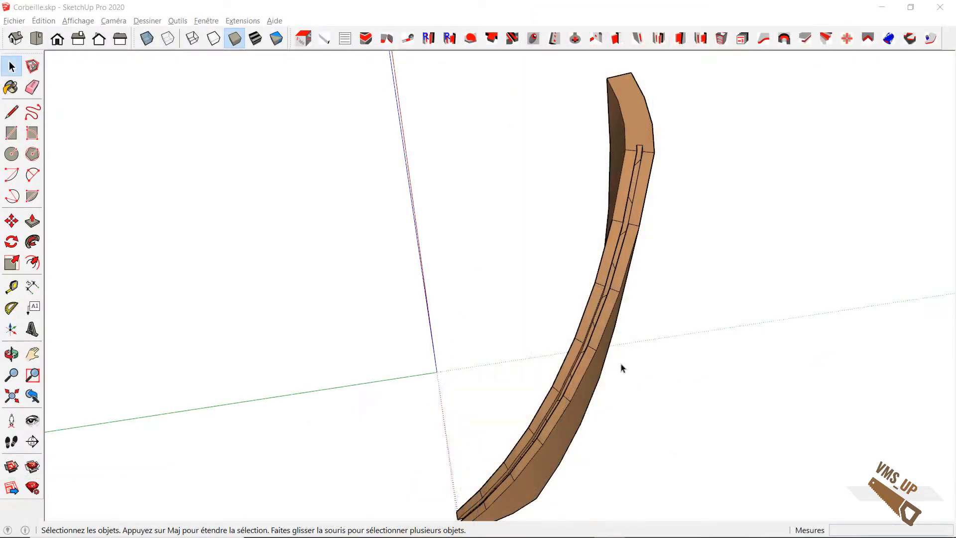
# - Select the grooved upright and display its entity info to check whether it is a solid
pyautogui.moveTo(635, 371); pyautogui.dragTo(668, 384, button='middle')
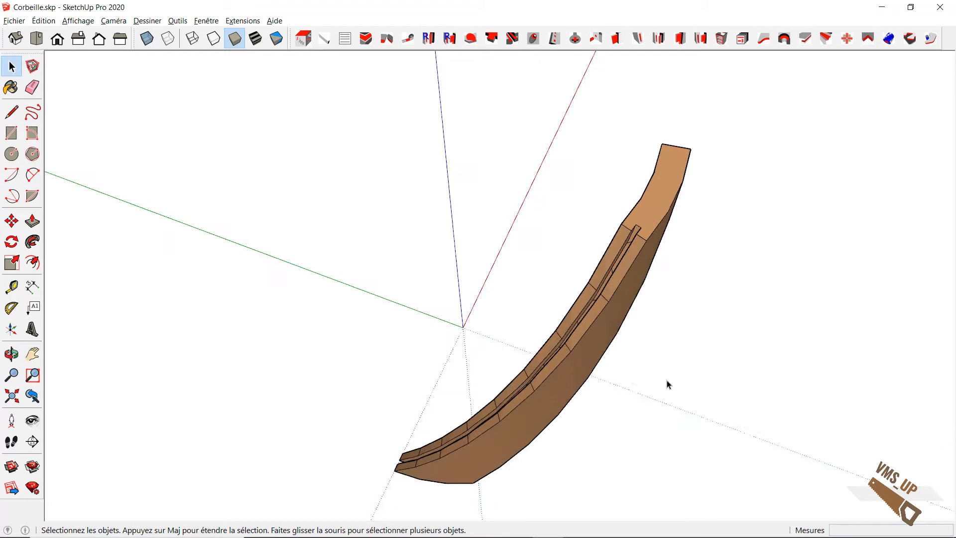
pyautogui.click(636, 293)
pyautogui.rightClick(640, 174)
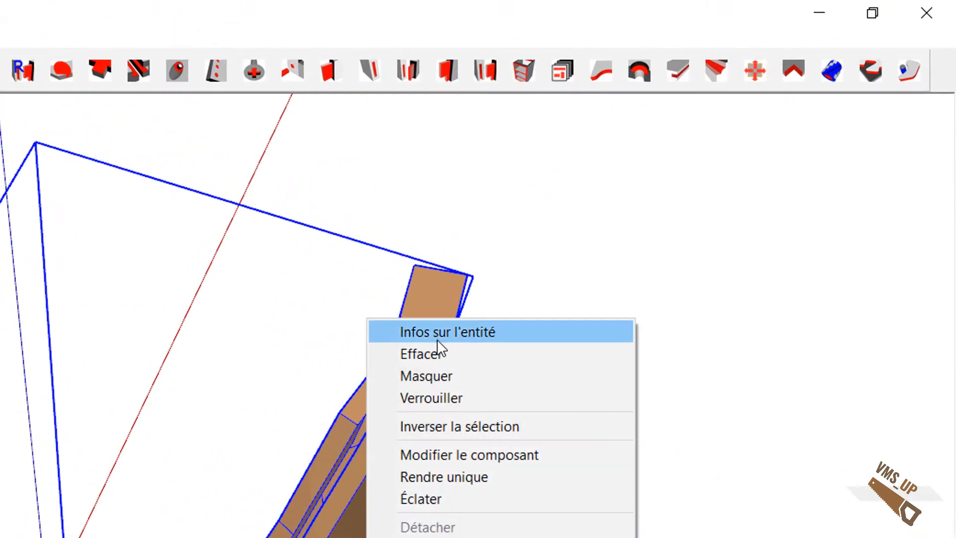
pyautogui.click(443, 334)
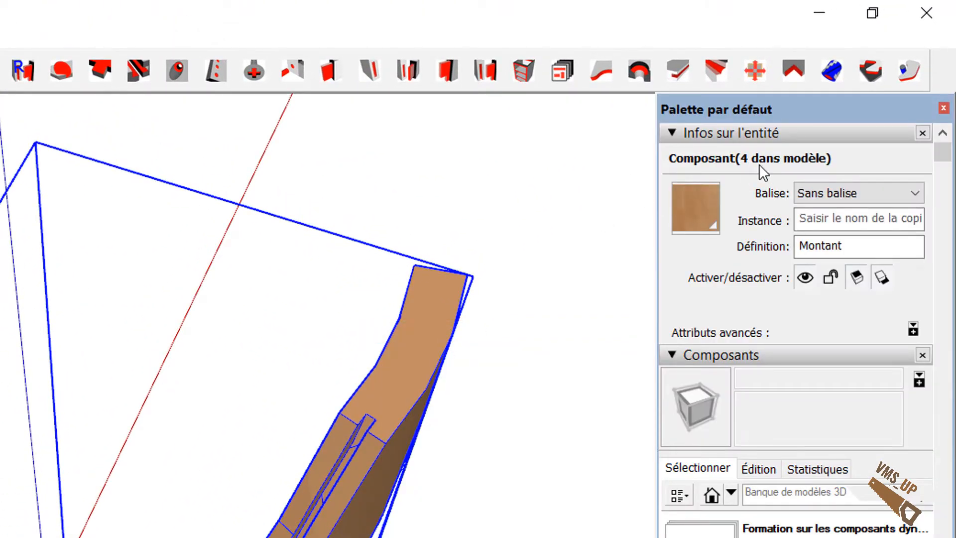
# - Locate the defects in the Montant with the Où se trouve tool set to Non_solide and examine the marked groove areas
pyautogui.click(540, 154)
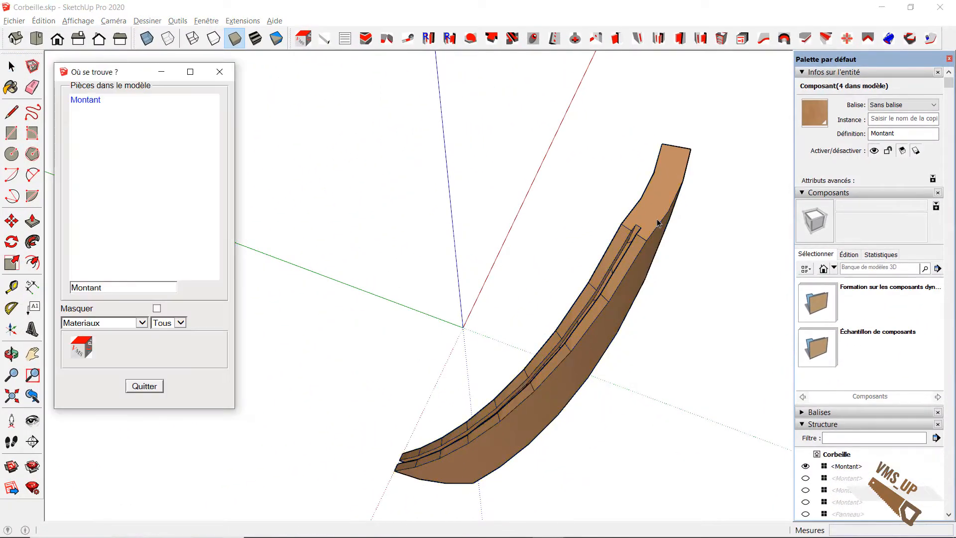
pyautogui.click(142, 323)
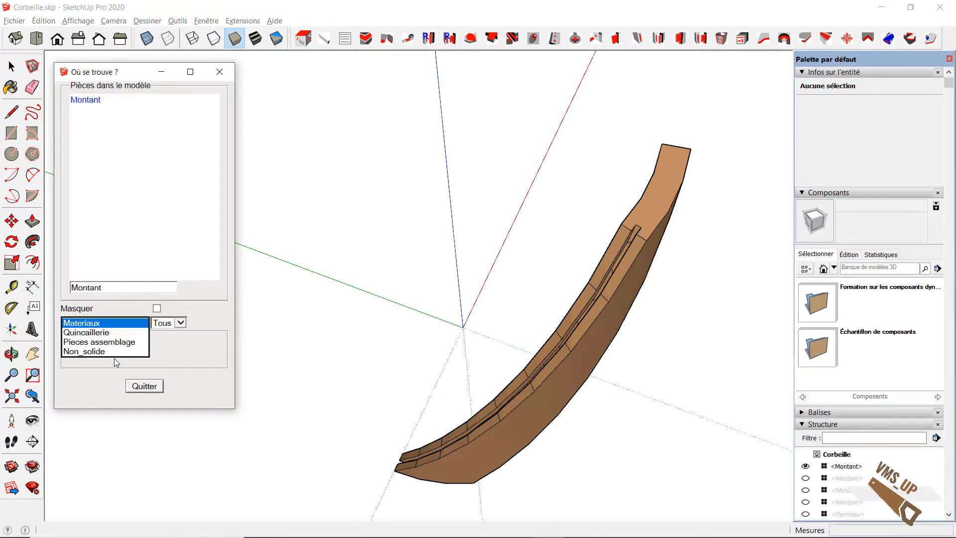
pyautogui.click(99, 353)
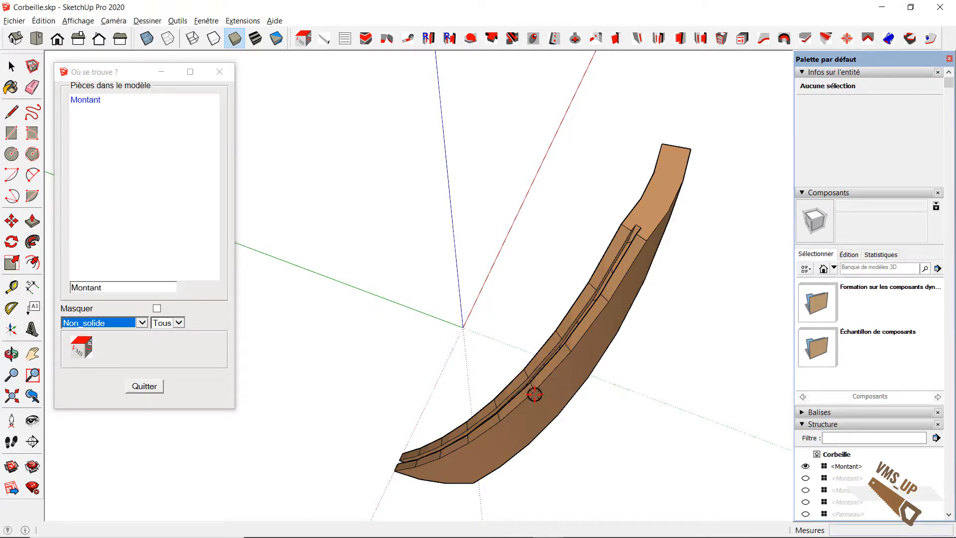
pyautogui.scroll(3, 545, 397)
pyautogui.keyDown('shift'); pyautogui.moveTo(552, 386); pyautogui.dragTo(596, 377, button='middle'); pyautogui.keyUp('shift')
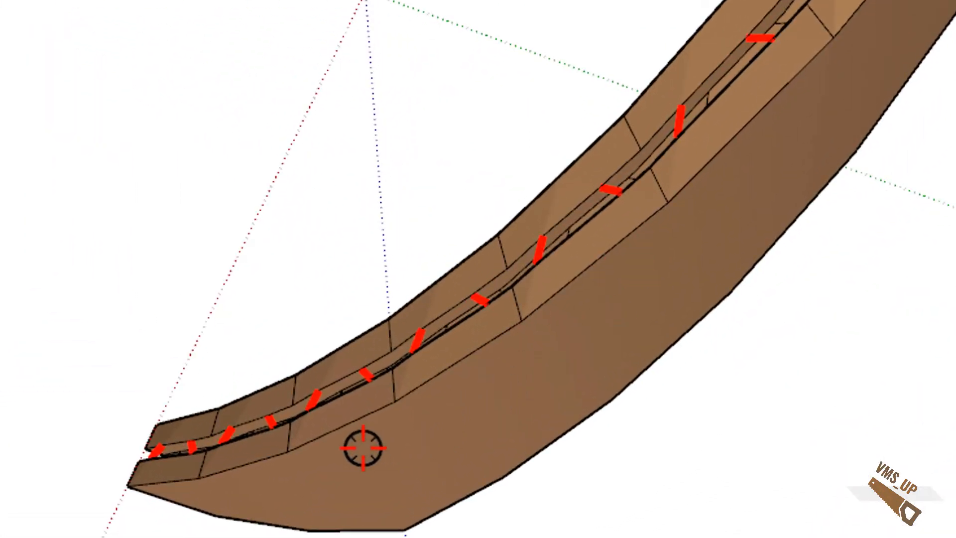
pyautogui.keyDown('shift'); pyautogui.moveTo(359, 446); pyautogui.dragTo(480, 314, button='middle'); pyautogui.keyUp('shift')
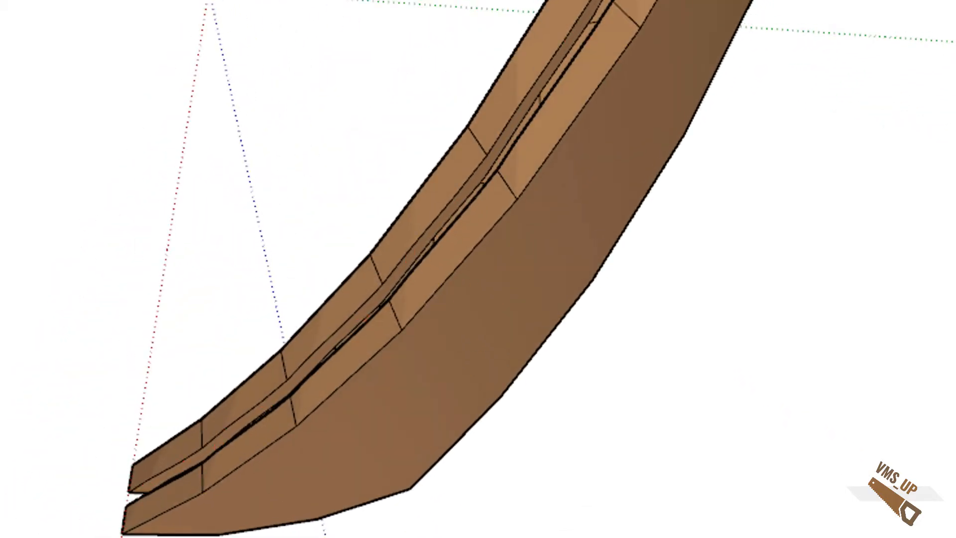
# - Open the upright for editing and delete the stray hidden edges that cross the groove opening
pyautogui.doubleClick(470, 317)
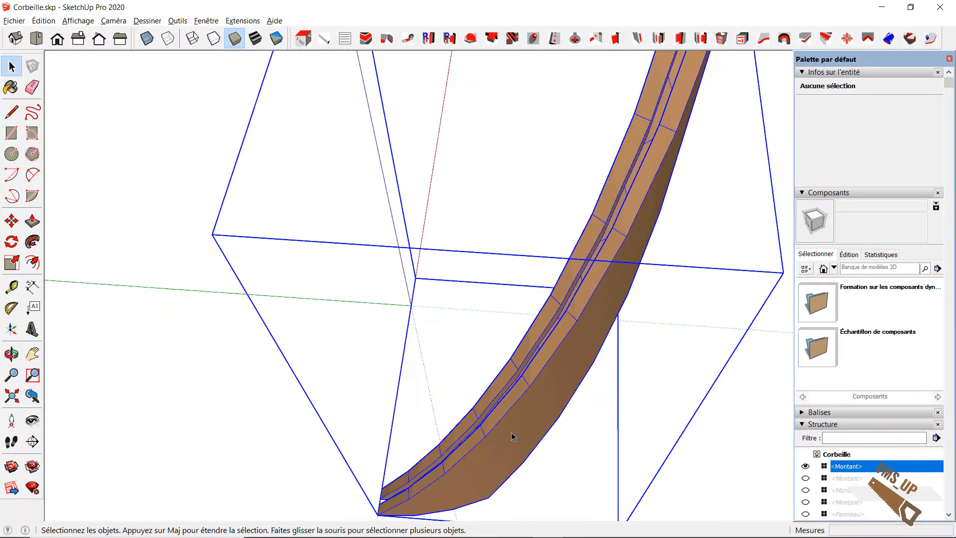
pyautogui.tripleClick(511, 438)
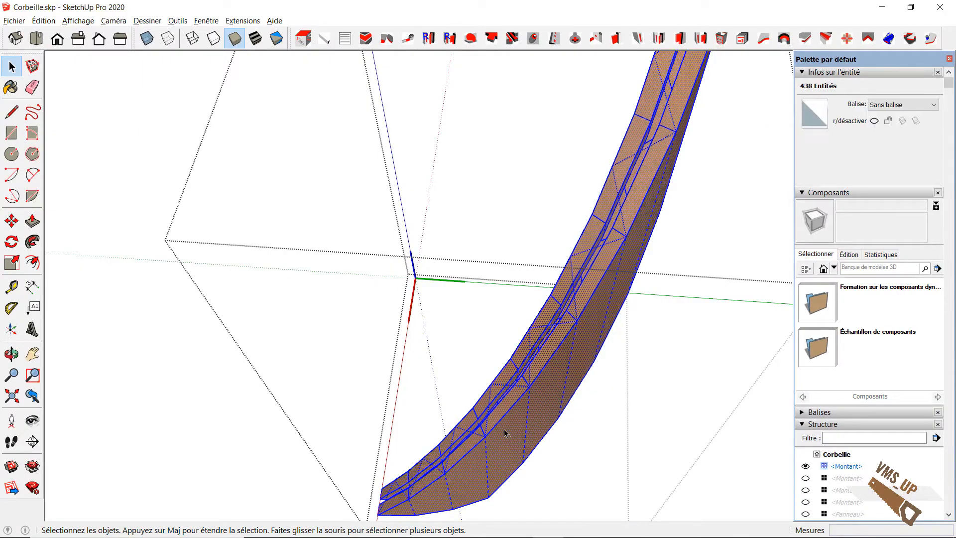
pyautogui.scroll(4, 511, 428)
pyautogui.moveTo(511, 339); pyautogui.dragTo(540, 334, button='middle')
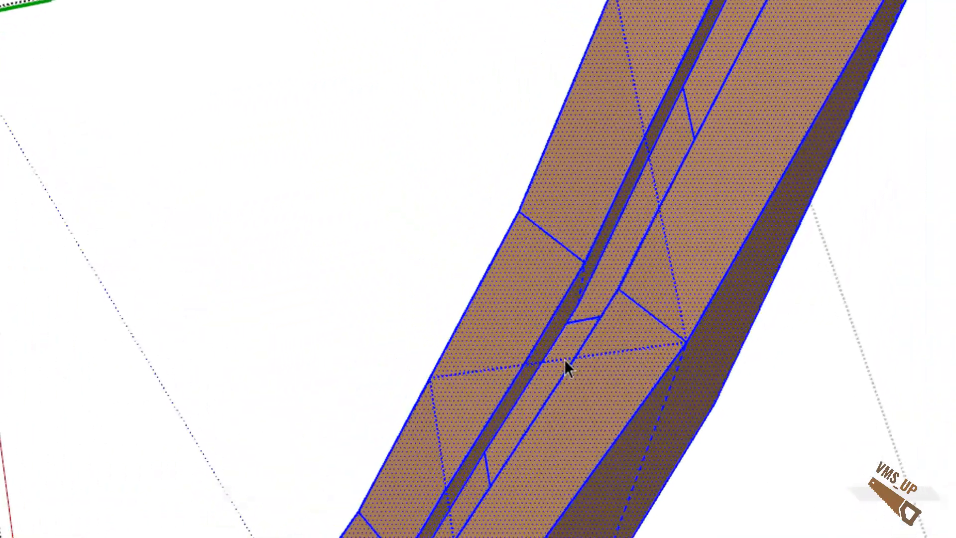
pyautogui.click(555, 366)
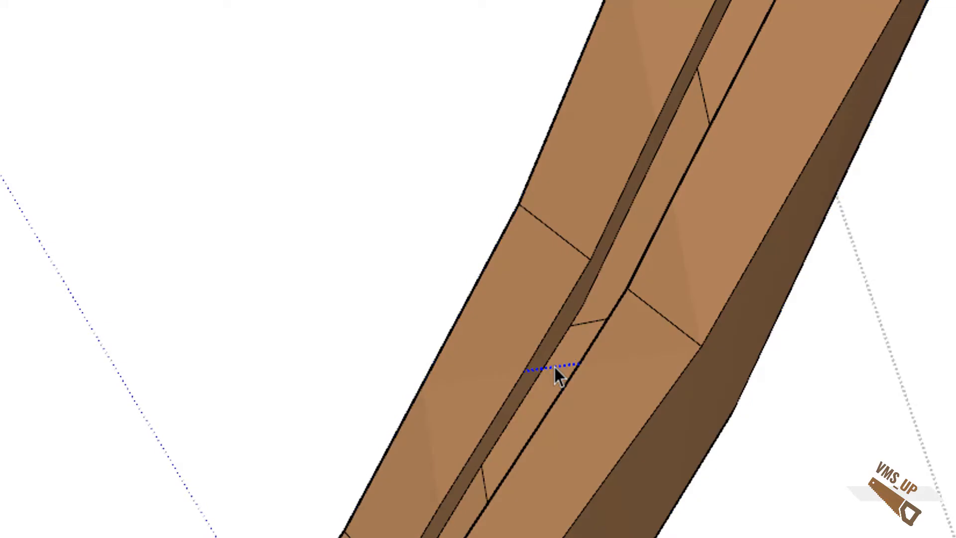
pyautogui.doubleClick(671, 307)
pyautogui.tripleClick(728, 185)
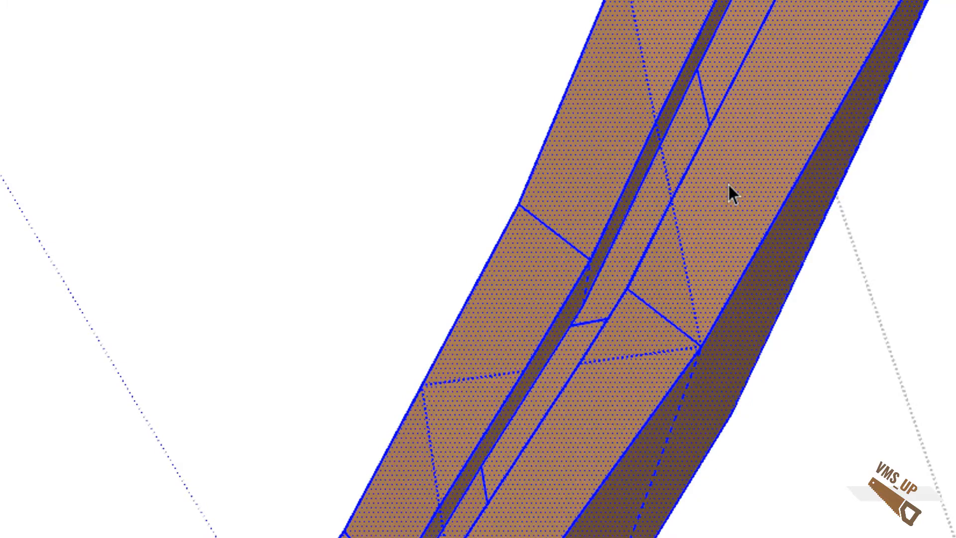
pyautogui.click(666, 168)
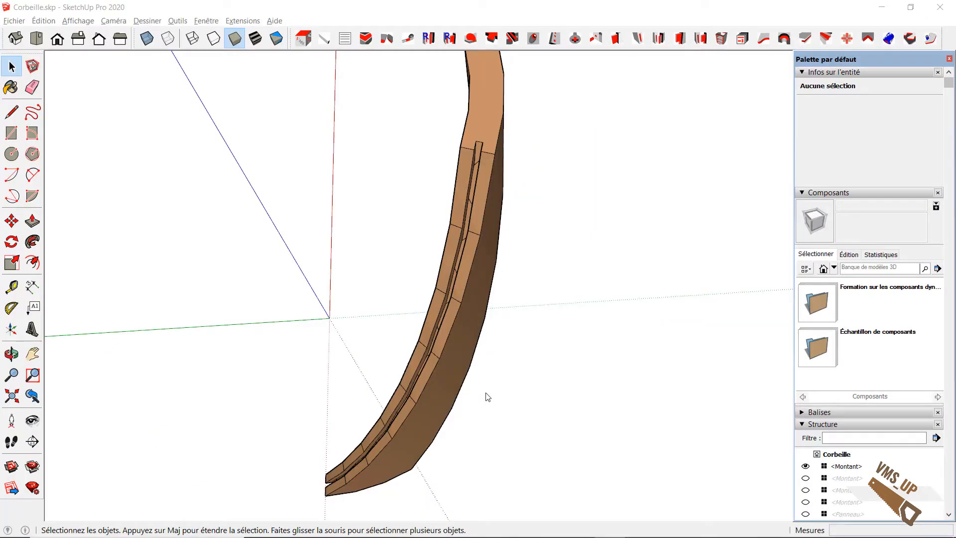
# - Select the repaired upright and display its entity info to check whether it is a solid
pyautogui.moveTo(485, 411)
pyautogui.mouseDown(button='middle')
pyautogui.moveTo(583, 391)
pyautogui.moveTo(596, 429)
pyautogui.moveTo(498, 384)
pyautogui.moveTo(442, 380)
pyautogui.moveTo(452, 372)
pyautogui.mouseUp(button='middle')
pyautogui.click(452, 371)
pyautogui.rightClick(452, 371)
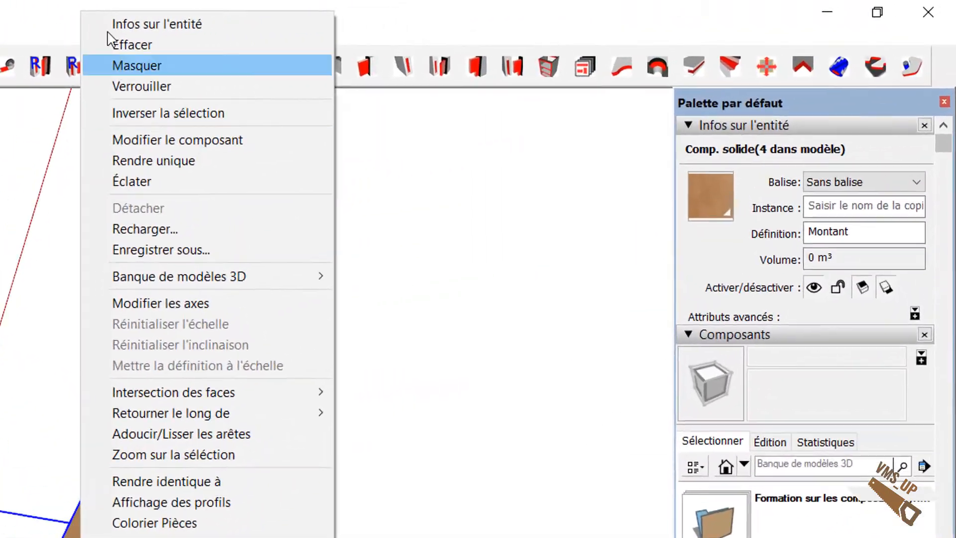
pyautogui.click(123, 29)
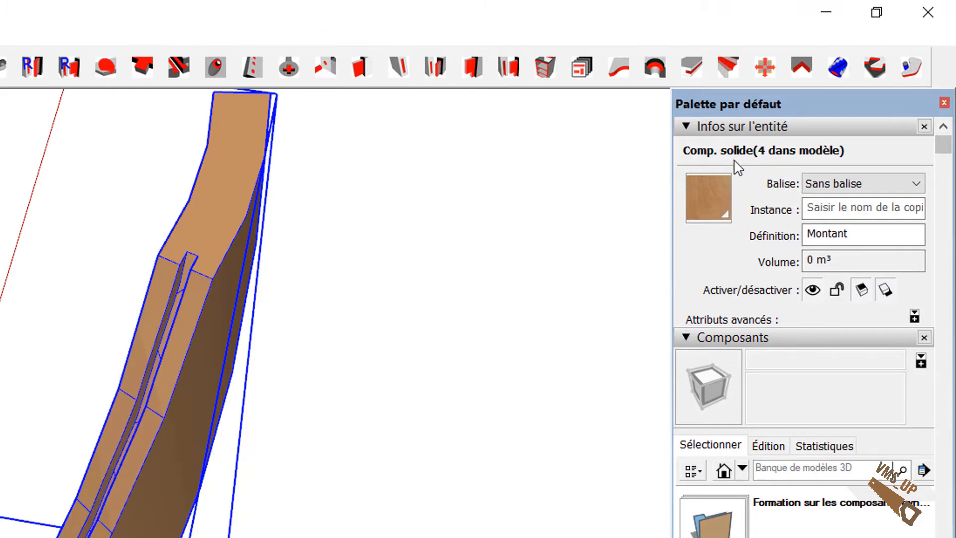
pyautogui.moveTo(477, 344); pyautogui.dragTo(522, 404, button='middle')
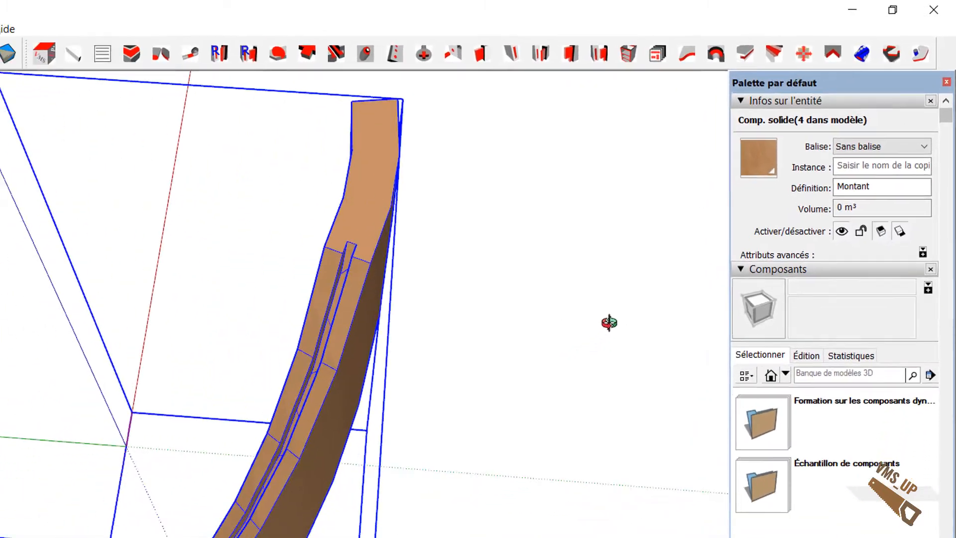
pyautogui.moveTo(609, 323)
pyautogui.mouseDown(button='middle')
pyautogui.moveTo(568, 322)
pyautogui.moveTo(563, 405)
pyautogui.moveTo(516, 328)
pyautogui.mouseUp(button='middle')
pyautogui.moveTo(641, 234); pyautogui.dragTo(634, 203, button='middle')
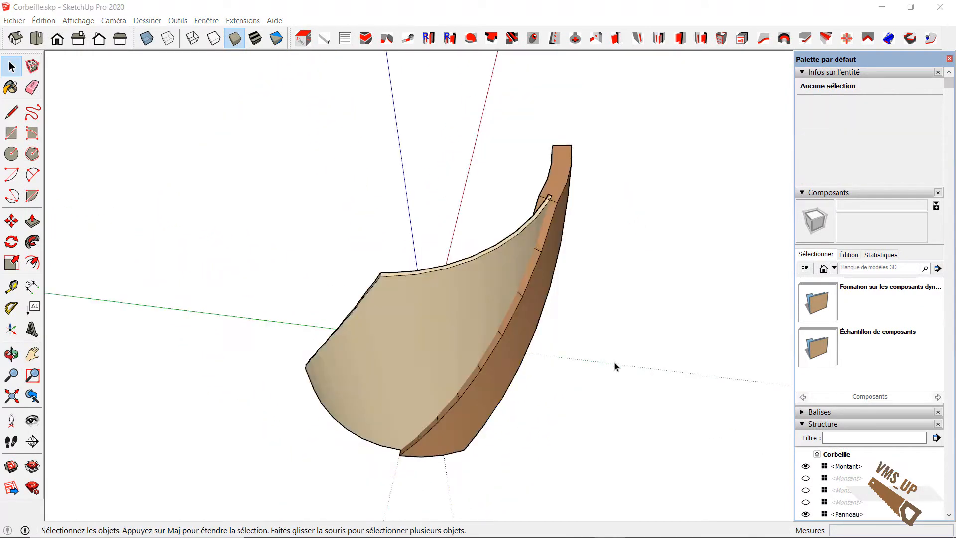
# - Cut the groove with the Entaille tool, taking the upright as the part to machine and the curved panel as the cutter
pyautogui.moveTo(614, 367); pyautogui.dragTo(692, 254, button='middle')
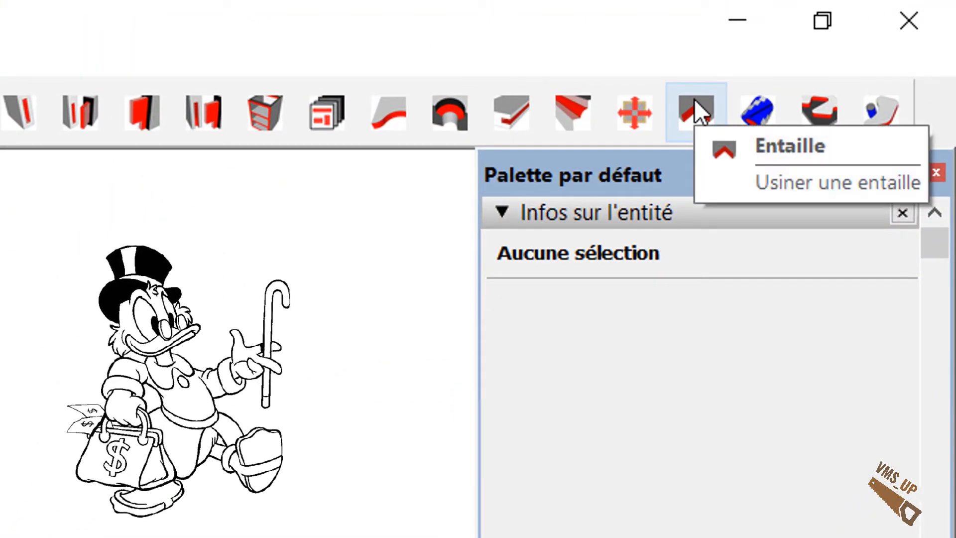
pyautogui.click(694, 99)
pyautogui.moveTo(316, 445); pyautogui.dragTo(301, 464, button='middle')
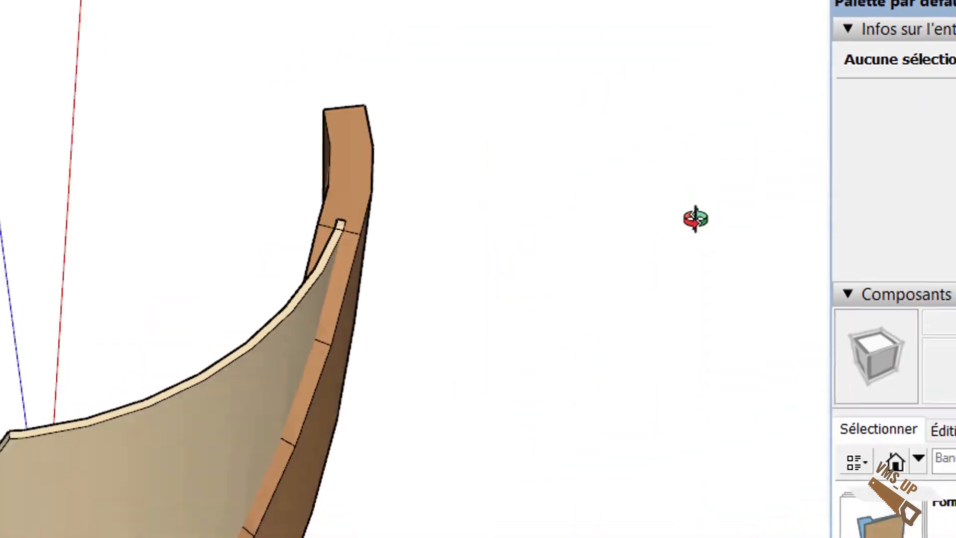
pyautogui.moveTo(696, 219); pyautogui.dragTo(613, 0, button='middle')
pyautogui.click(685, 174)
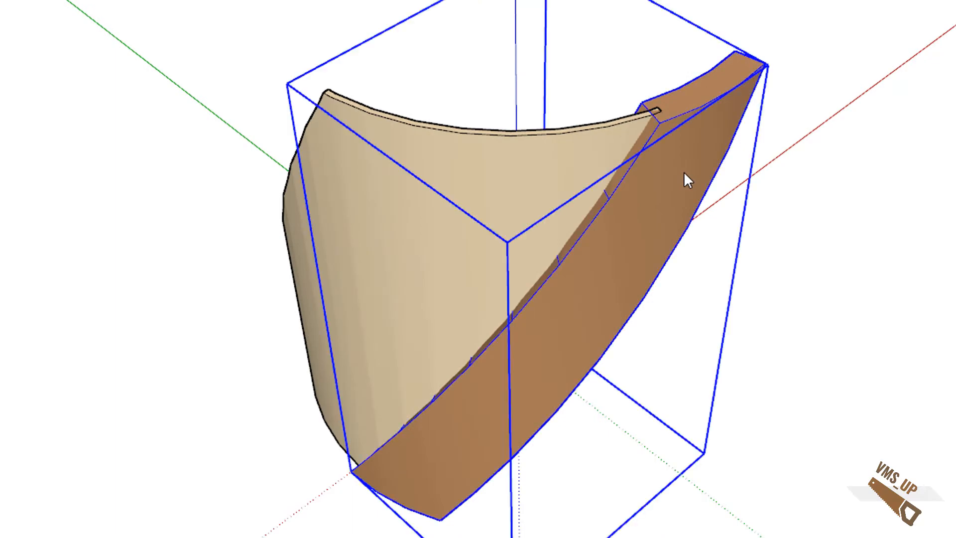
pyautogui.moveTo(261, 227); pyautogui.dragTo(495, 433, button='middle')
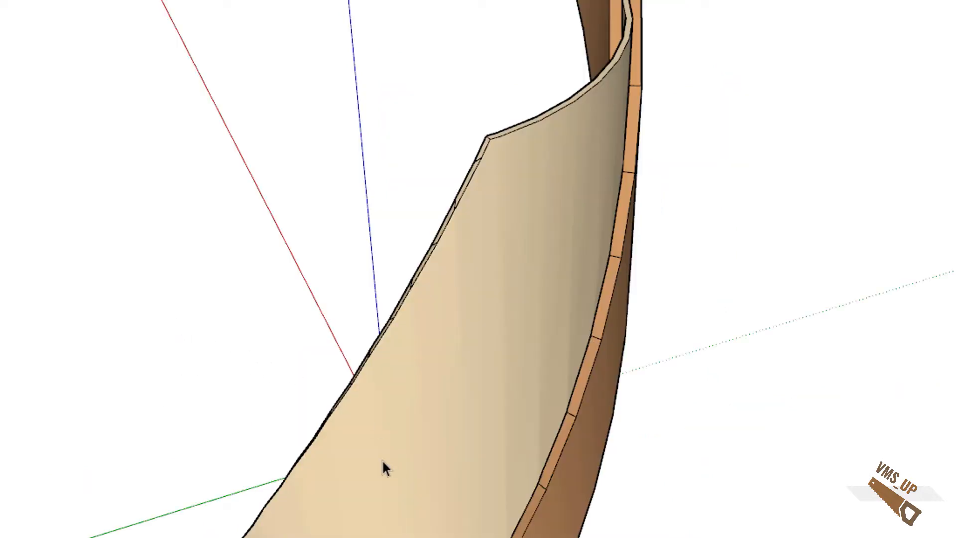
pyautogui.click(383, 461)
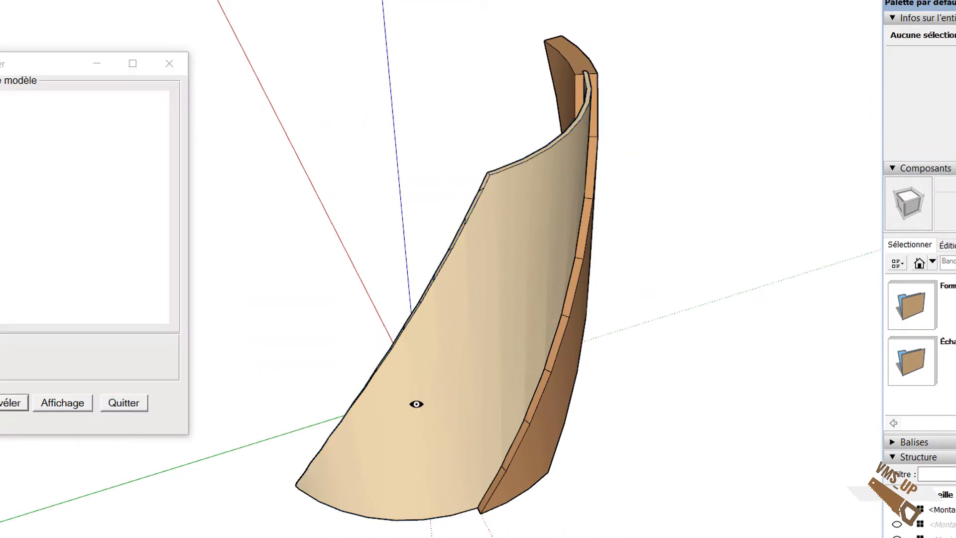
# - Hide the curved panel, close the hiding tool, and select the upright to check its solid status
pyautogui.moveTo(416, 402); pyautogui.dragTo(479, 317, button='middle')
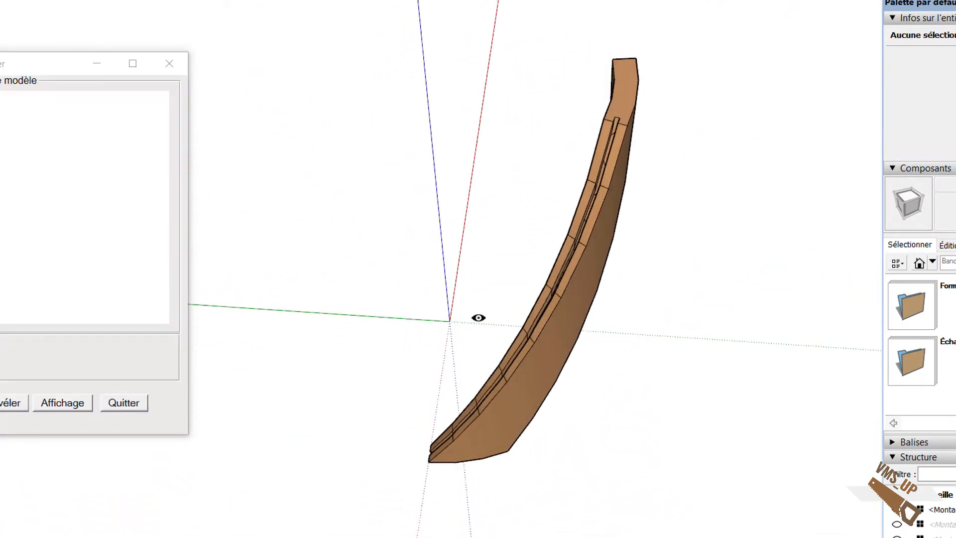
pyautogui.click(123, 404)
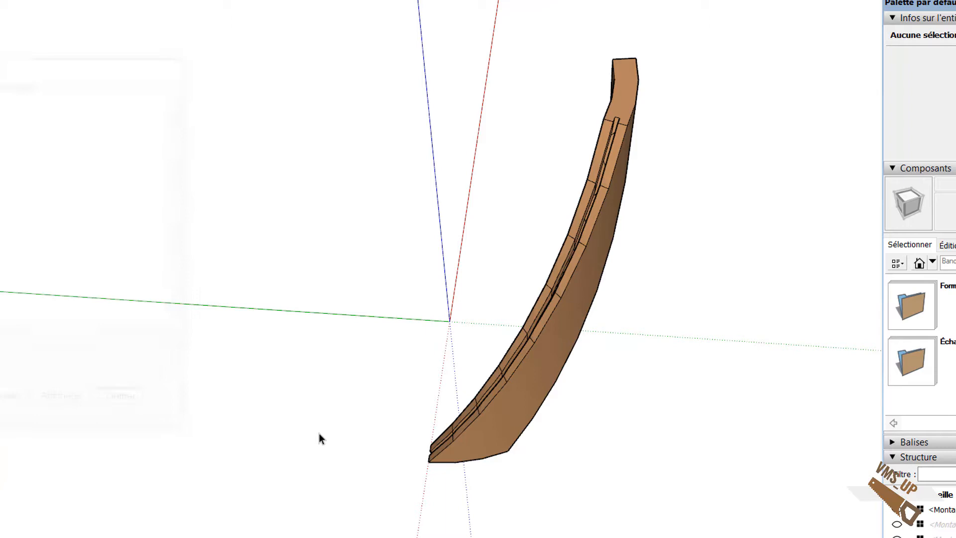
pyautogui.click(494, 428)
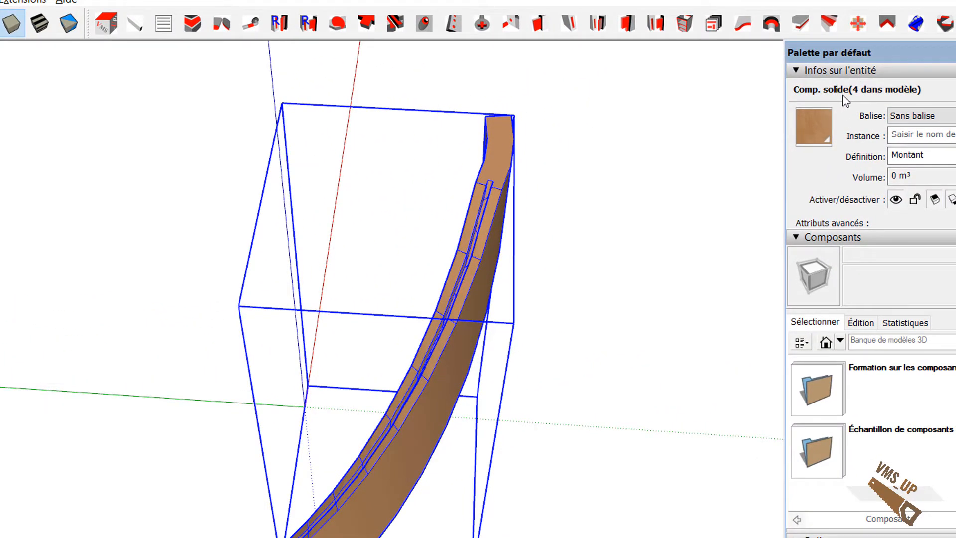
pyautogui.moveTo(649, 216)
pyautogui.mouseDown(button='middle')
pyautogui.moveTo(277, 147)
pyautogui.moveTo(677, 133)
pyautogui.moveTo(713, 194)
pyautogui.moveTo(710, 219)
pyautogui.mouseUp(button='middle')
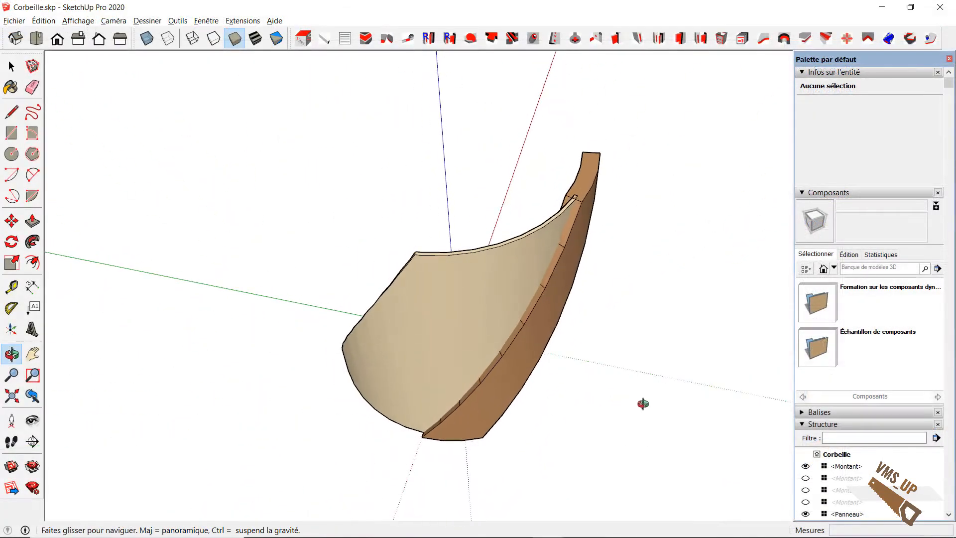
# - Display the Solides toolbar and close the toolbar settings
pyautogui.moveTo(643, 404); pyautogui.dragTo(640, 384)
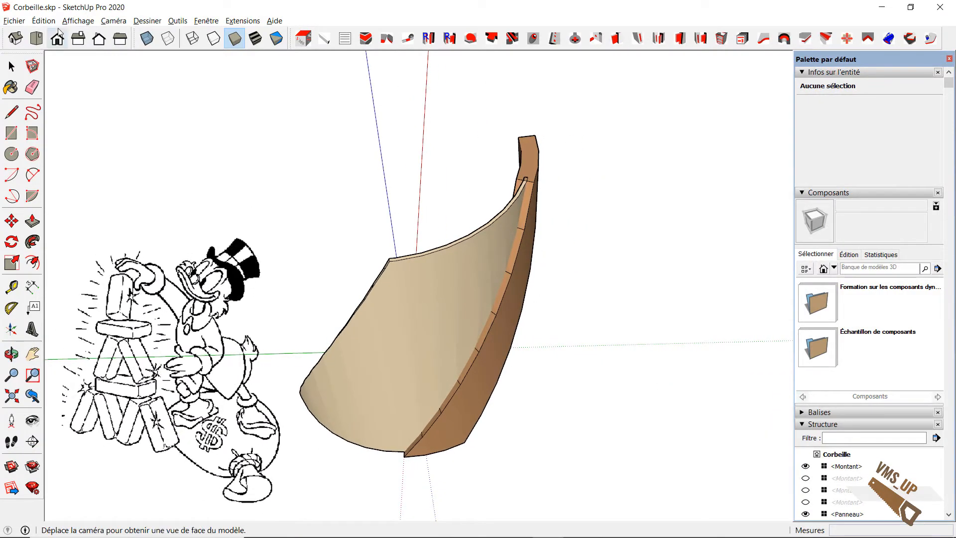
pyautogui.click(77, 20)
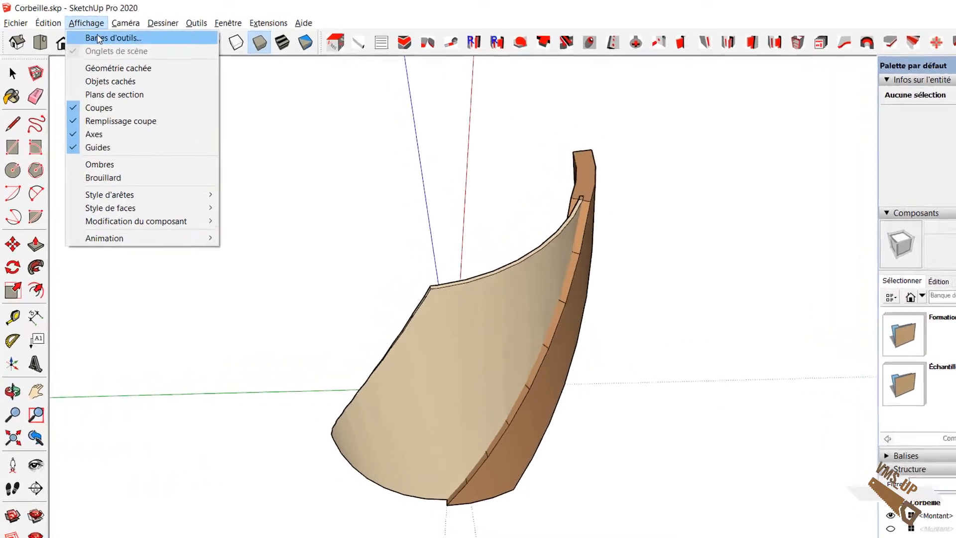
pyautogui.click(89, 35)
pyautogui.scroll(-2, 426, 314)
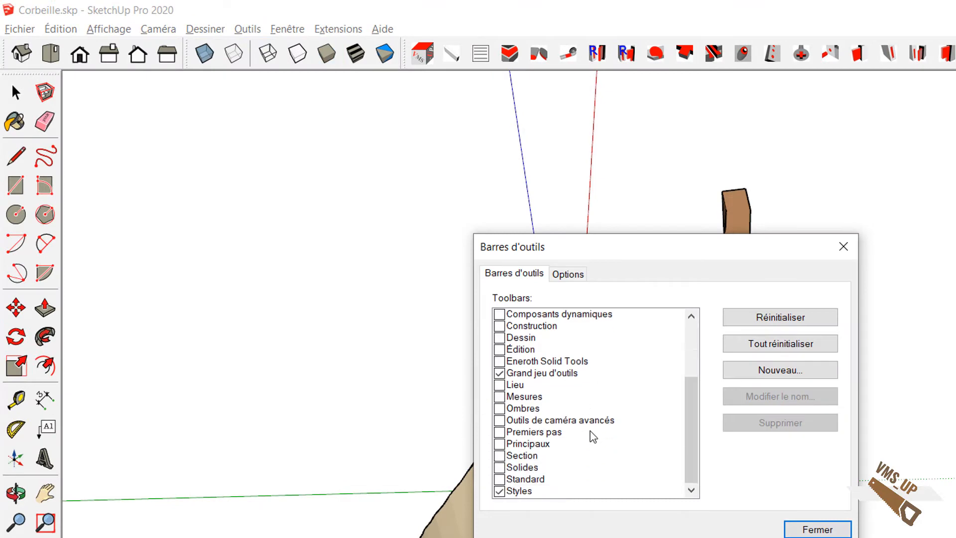
pyautogui.scroll(-1, 593, 437)
pyautogui.click(500, 433)
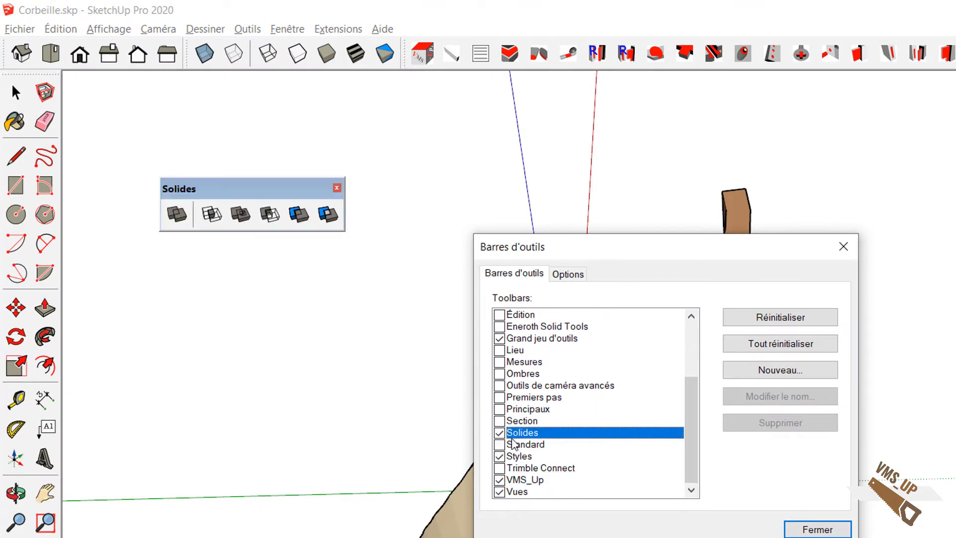
pyautogui.click(803, 531)
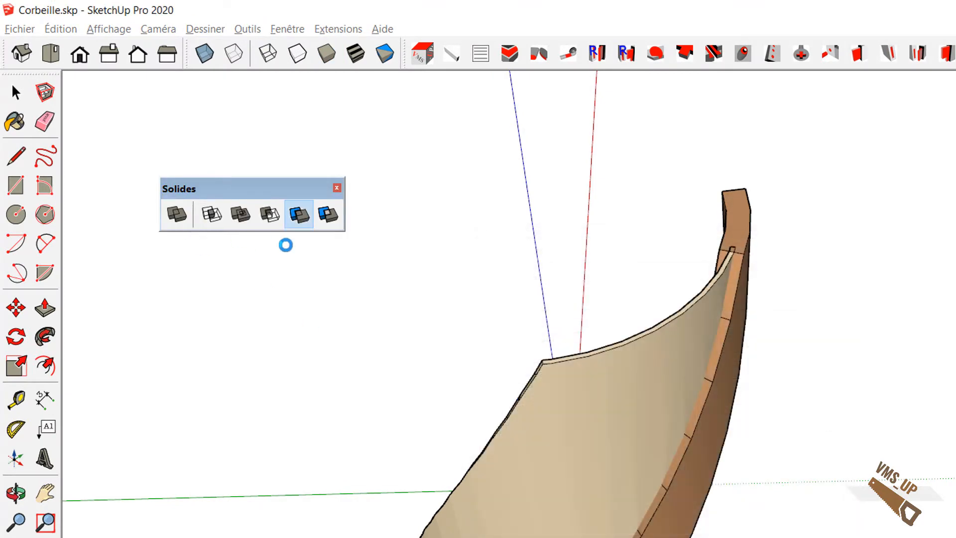
# - Trim the upright with the solid Trim tool, using the curved panel as the cutting solid
pyautogui.click(299, 214)
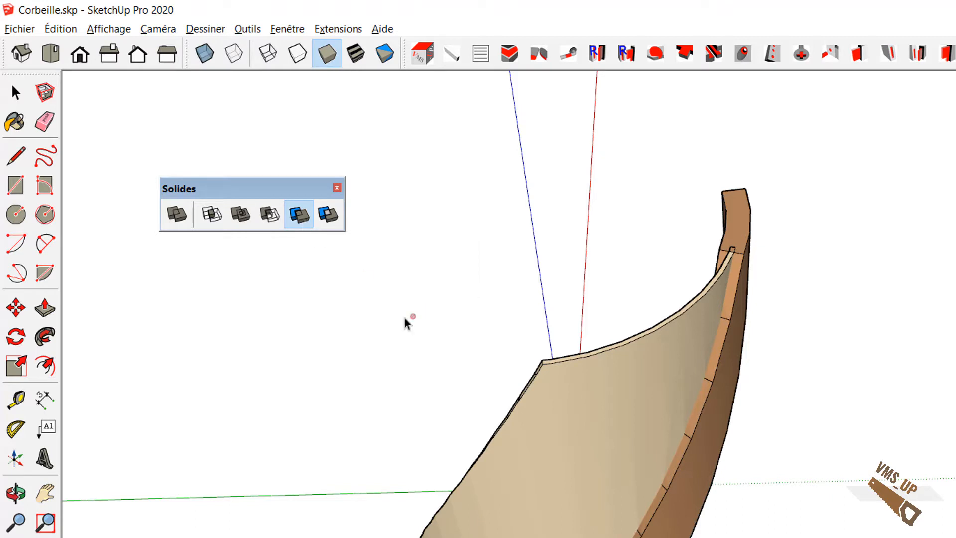
pyautogui.click(538, 480)
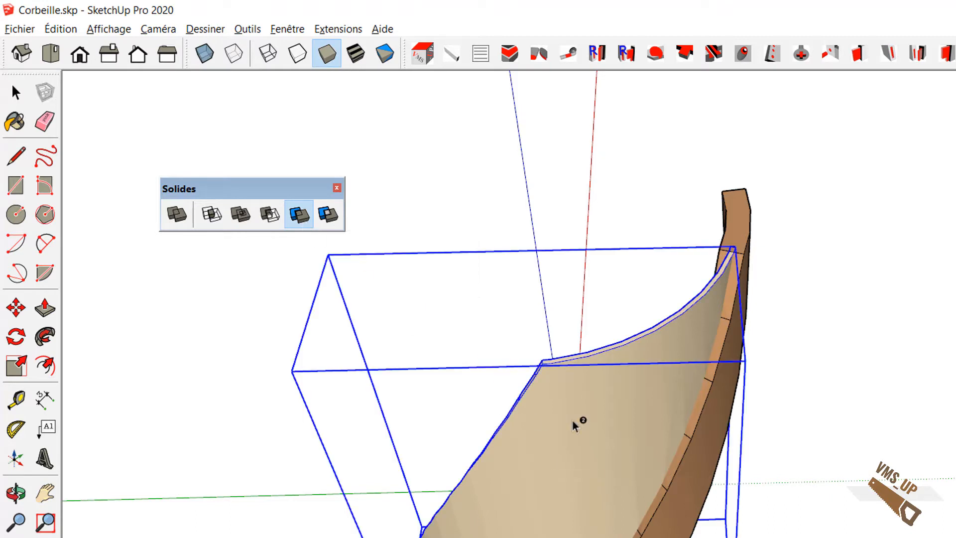
pyautogui.click(742, 214)
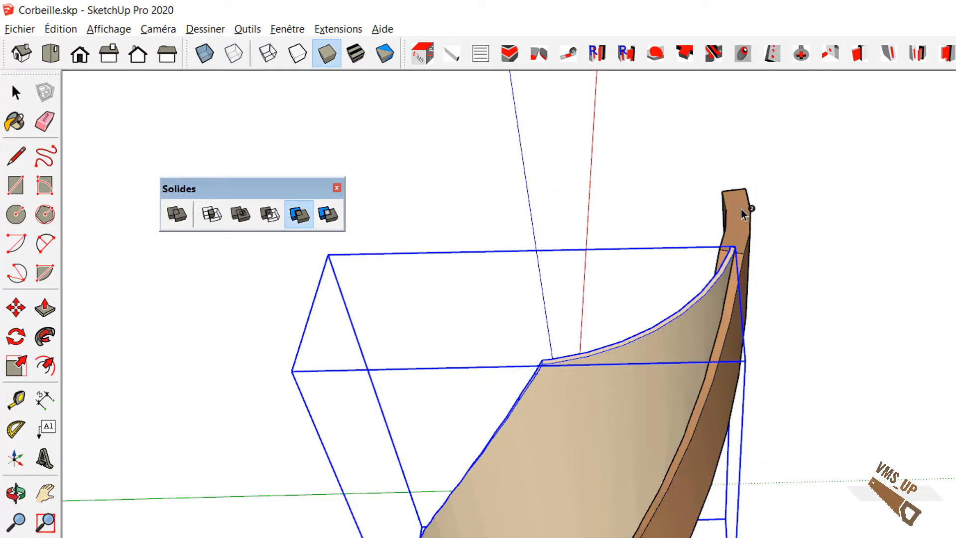
# - Leave the trim tool and hide the curved panel to expose the groove in the upright
pyautogui.press('space')
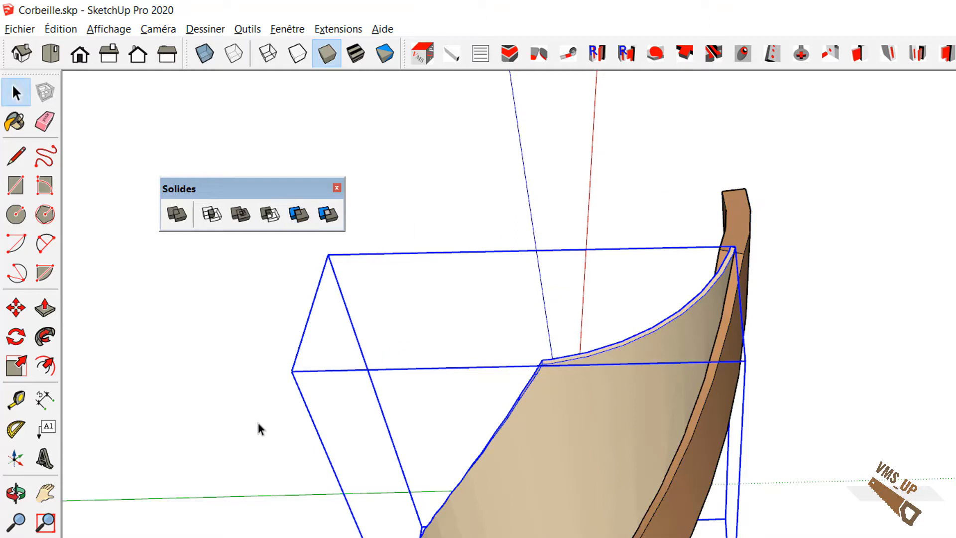
pyautogui.rightClick(540, 498)
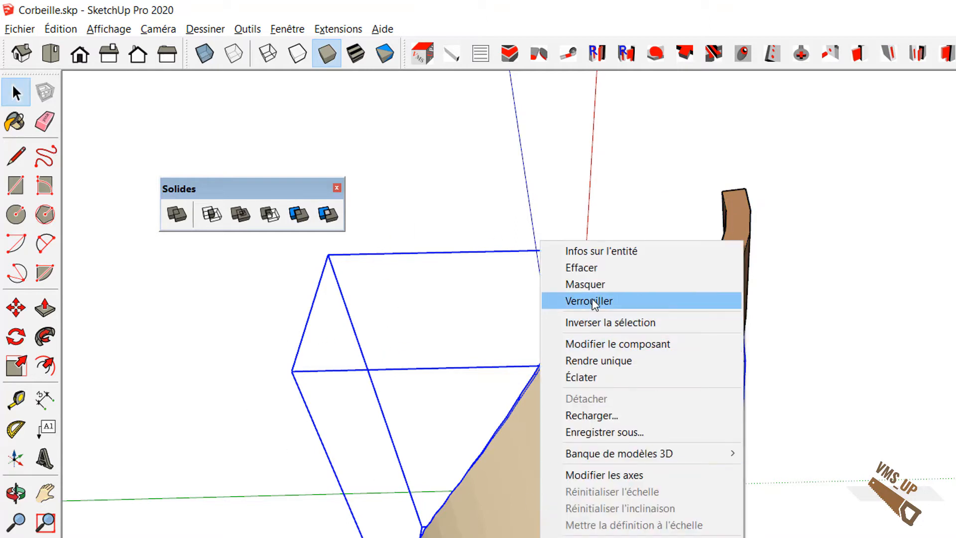
pyautogui.click(610, 285)
pyautogui.moveTo(922, 351); pyautogui.dragTo(802, 362, button='middle')
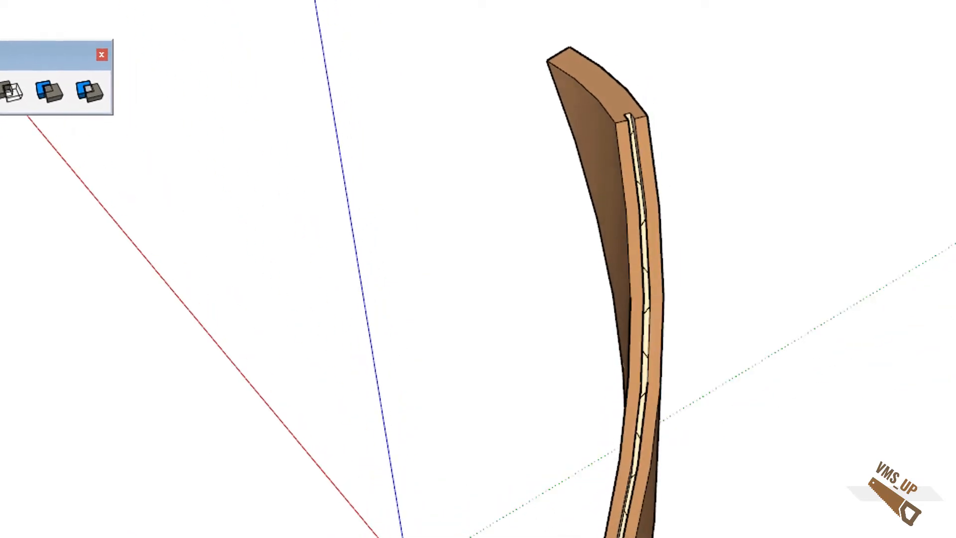
pyautogui.moveTo(742, 294); pyautogui.dragTo(618, 244, button='middle')
# - Select the trimmed upright and examine its entity info and the faces inside the groove from several sides
pyautogui.click(664, 207)
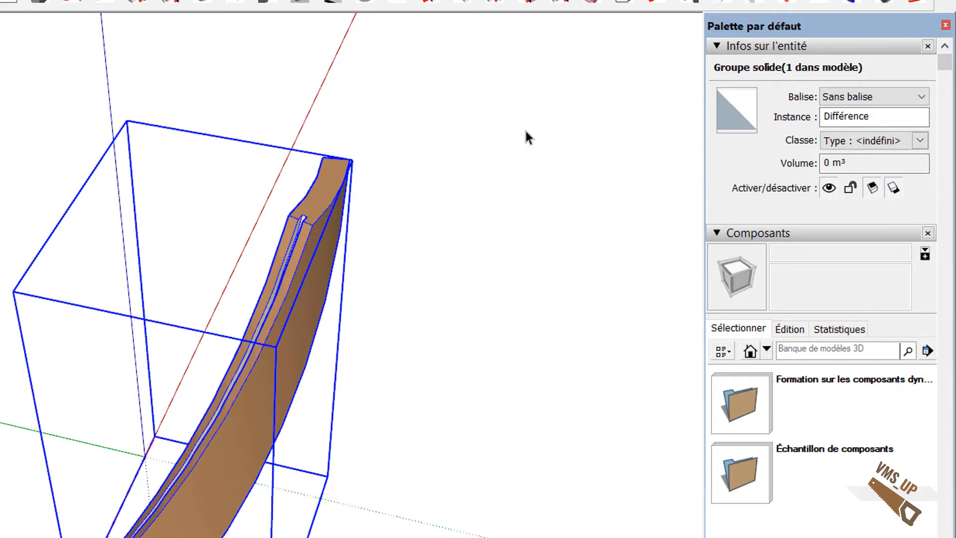
pyautogui.moveTo(231, 347); pyautogui.dragTo(660, 332, button='middle')
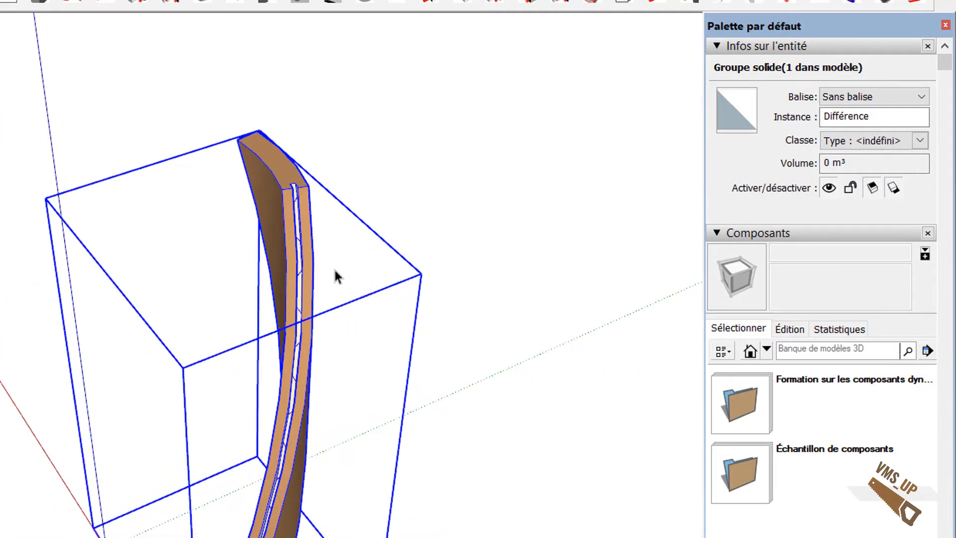
pyautogui.scroll(3, 343, 239)
pyautogui.moveTo(343, 235); pyautogui.dragTo(1, 355, button='middle')
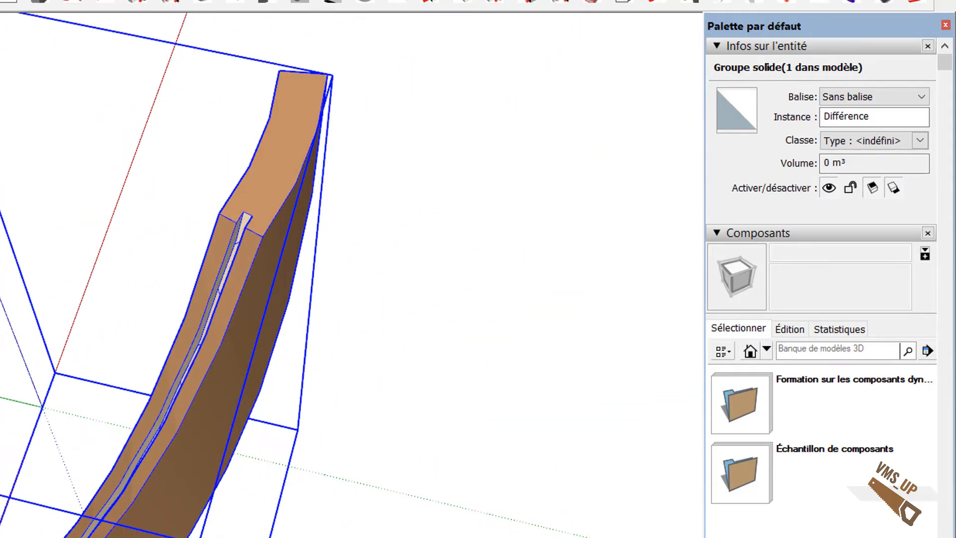
pyautogui.moveTo(318, 416); pyautogui.dragTo(463, 428, button='middle')
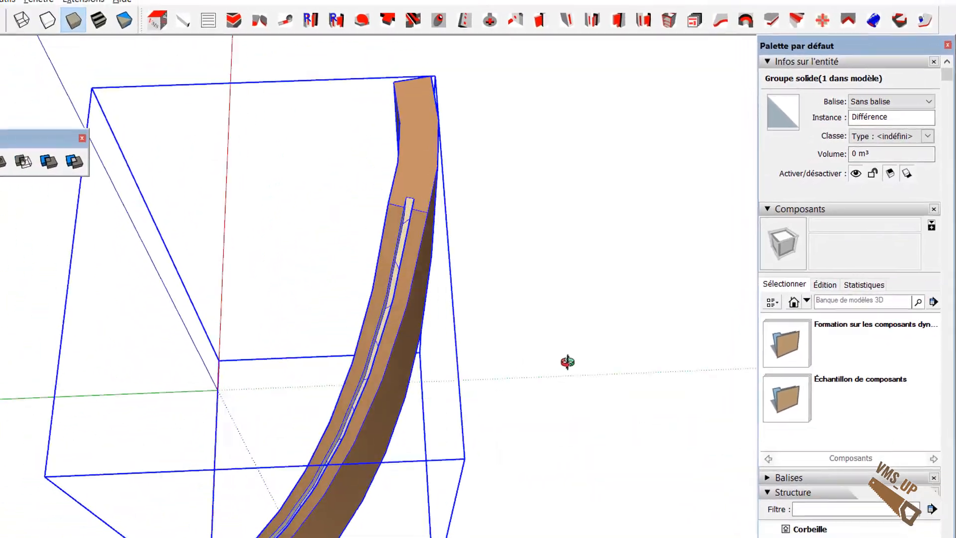
pyautogui.moveTo(568, 363)
pyautogui.mouseDown(button='middle')
pyautogui.moveTo(540, 337)
pyautogui.moveTo(556, 333)
pyautogui.mouseUp(button='middle')
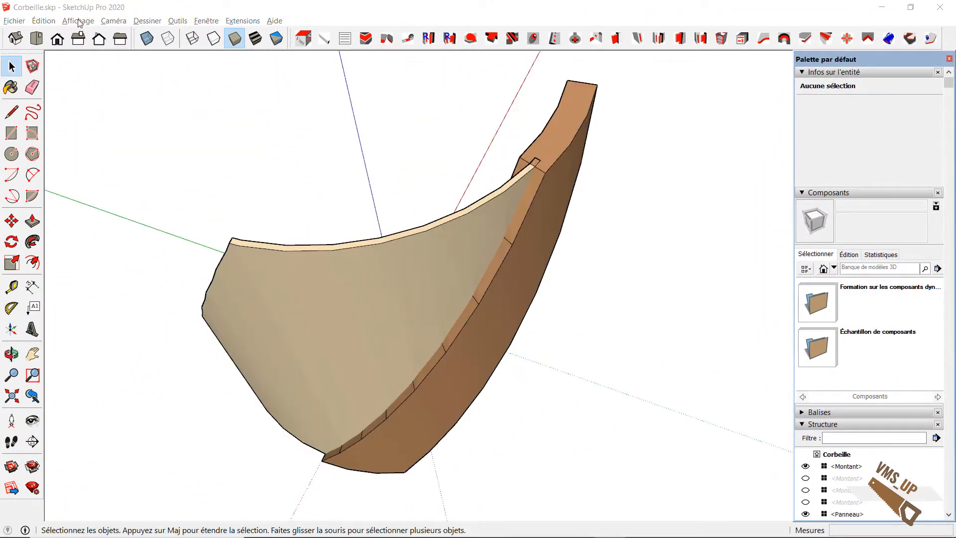
# - Display the Eneroth Solid Tools toolbar and close the toolbar settings
pyautogui.click(78, 21)
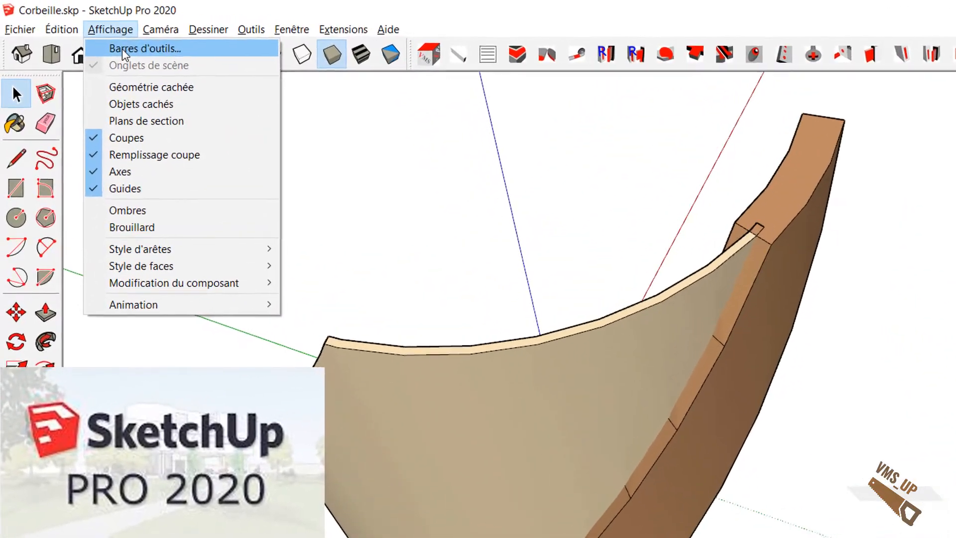
pyautogui.click(123, 50)
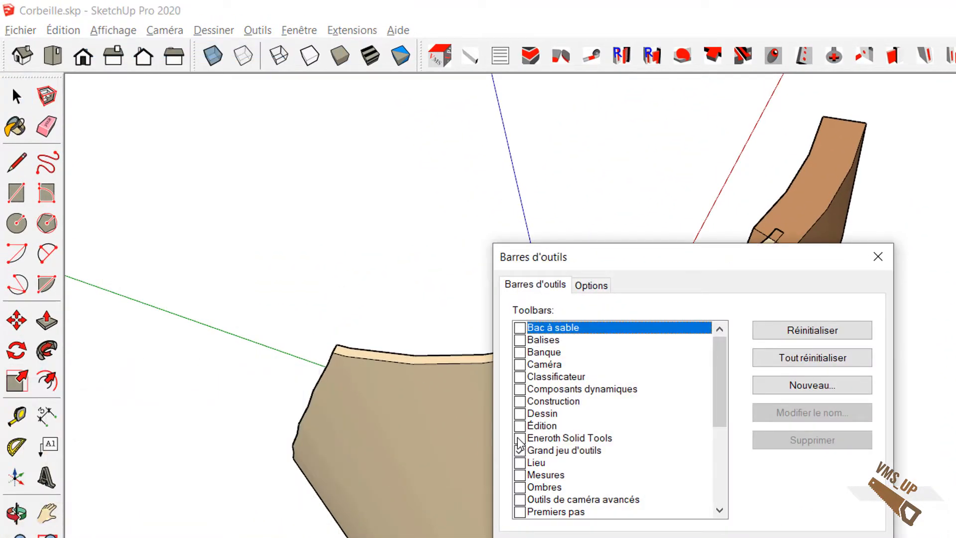
pyautogui.click(519, 438)
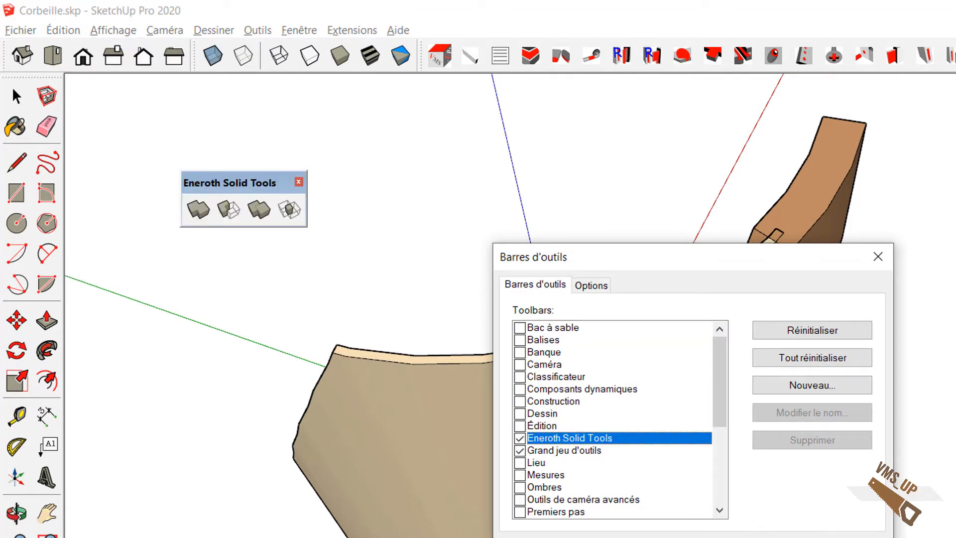
pyautogui.click(835, 537)
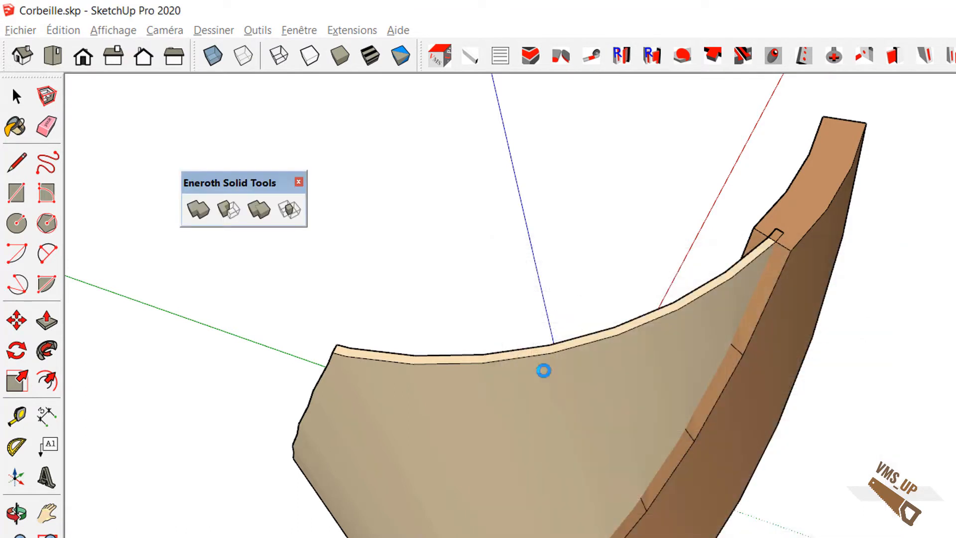
# - Trim the upright with the Eneroth Trim tool, using the curved panel as the cutting solid, and dismiss the message
pyautogui.click(260, 210)
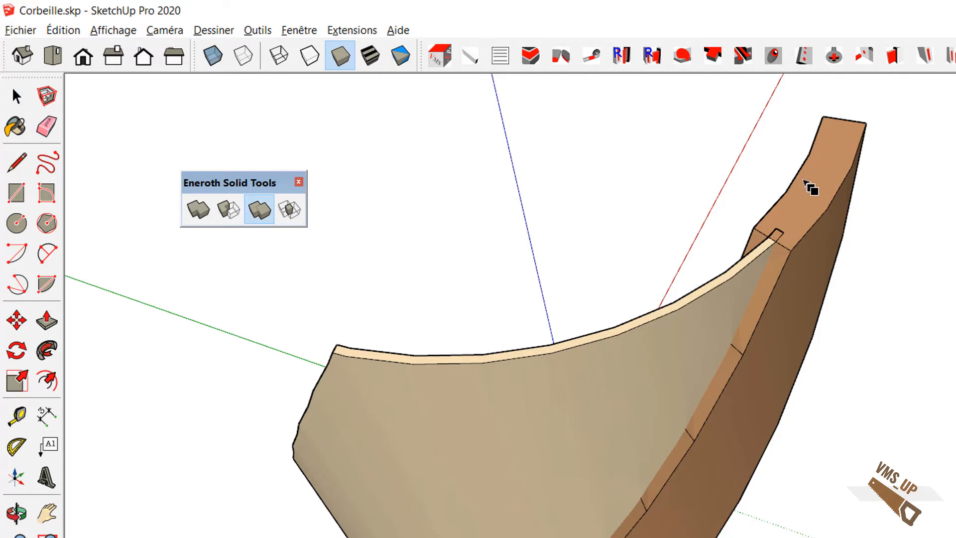
pyautogui.click(810, 186)
pyautogui.click(411, 395)
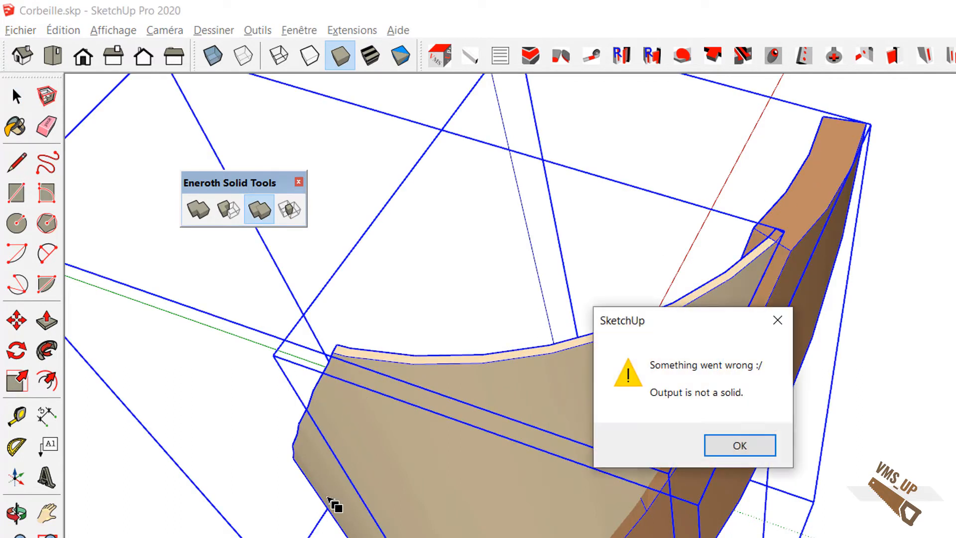
pyautogui.click(753, 444)
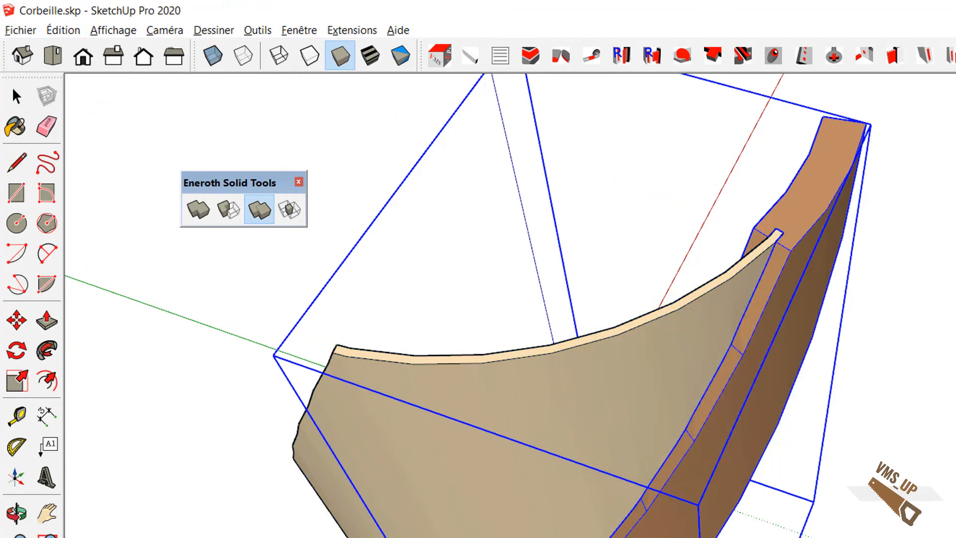
# - Leave the trim tool and delete the curved panel to expose the groove in the upright
pyautogui.press('space')
pyautogui.click(393, 534)
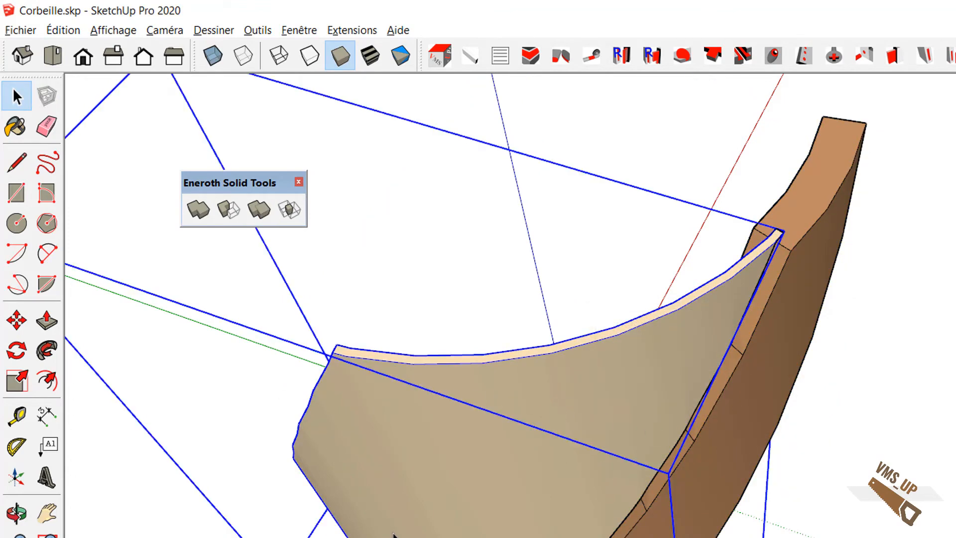
pyautogui.press('Delete')
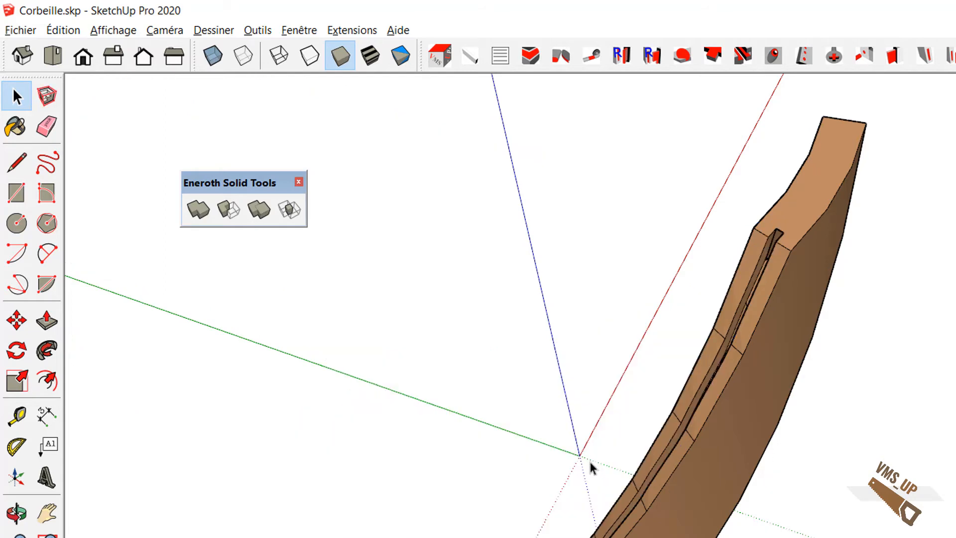
# - Check the parts with the Où se trouve ? tool set to Non_solide, and examine the upper end of the groove
pyautogui.press('o')
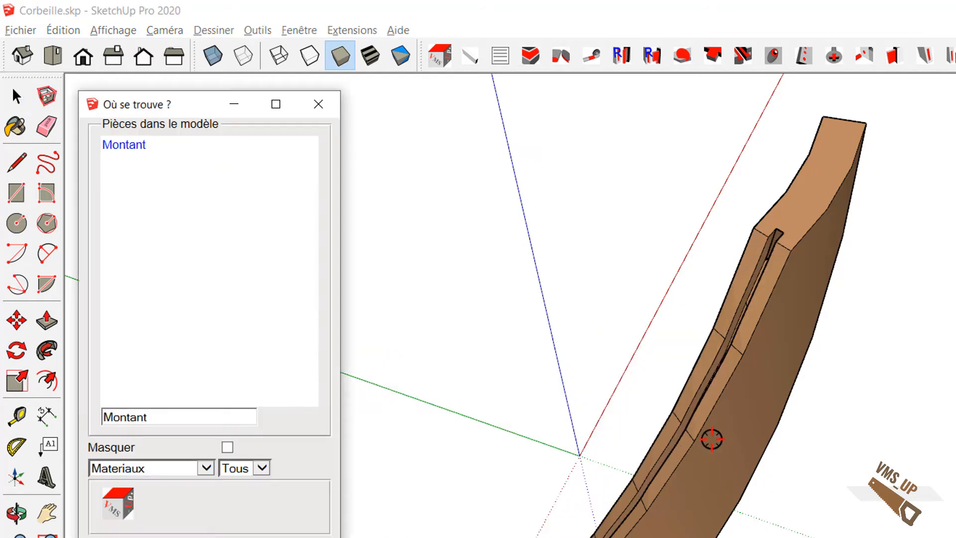
pyautogui.click(205, 468)
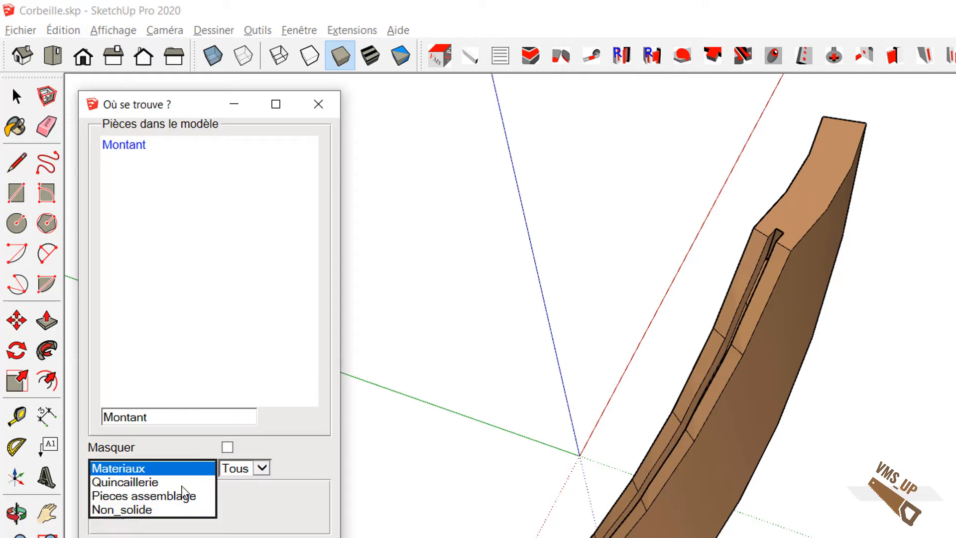
pyautogui.click(150, 508)
pyautogui.moveTo(454, 426); pyautogui.dragTo(656, 455, button='middle')
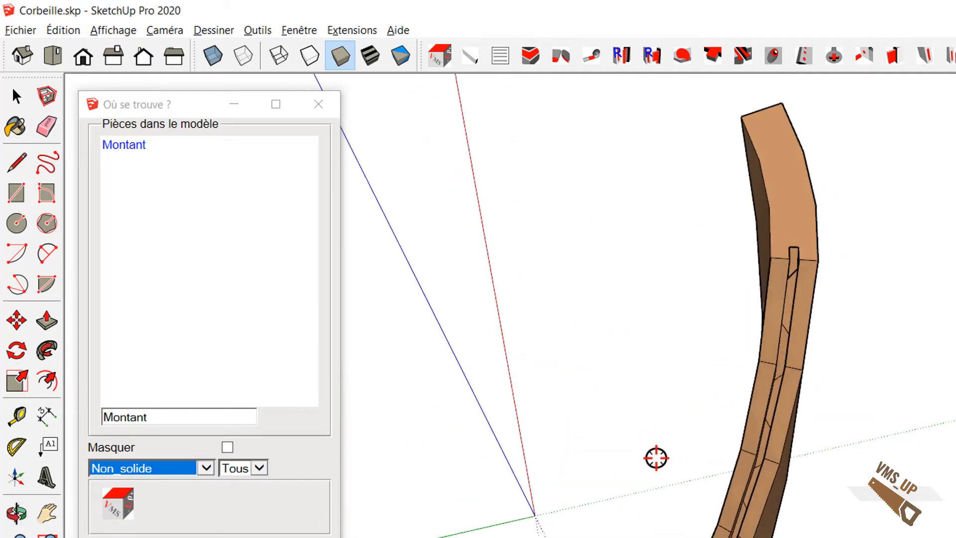
pyautogui.scroll(3, 769, 303)
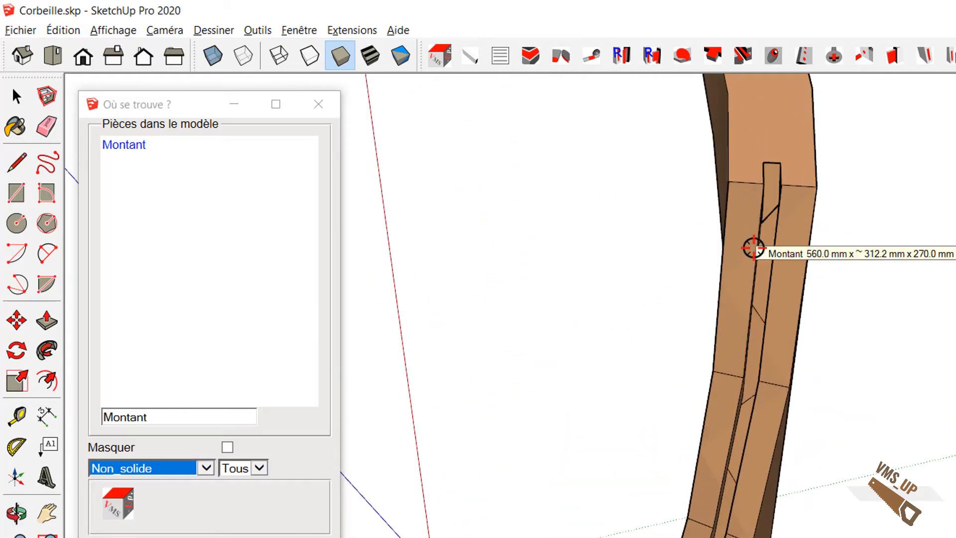
pyautogui.moveTo(777, 250); pyautogui.dragTo(744, 309, button='middle')
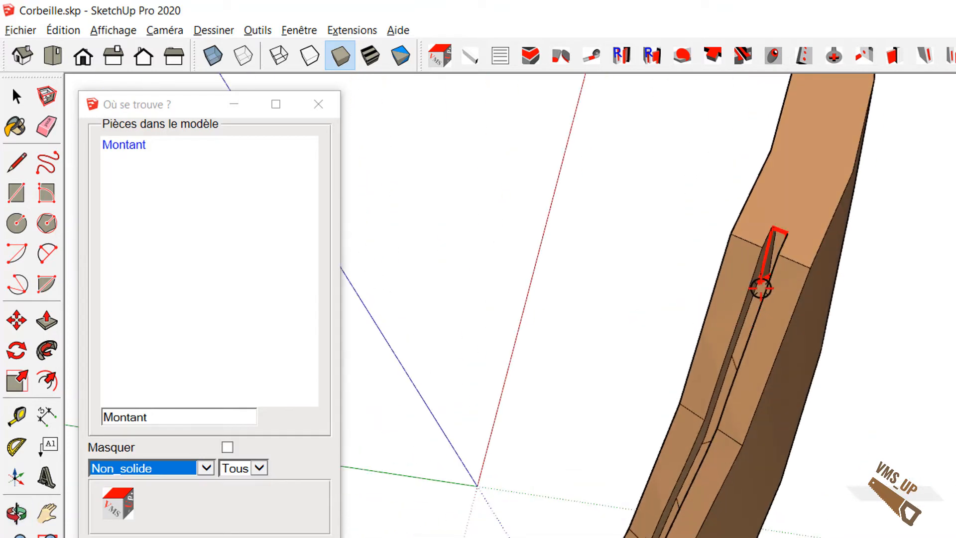
pyautogui.scroll(4, 765, 285)
pyautogui.press('space')
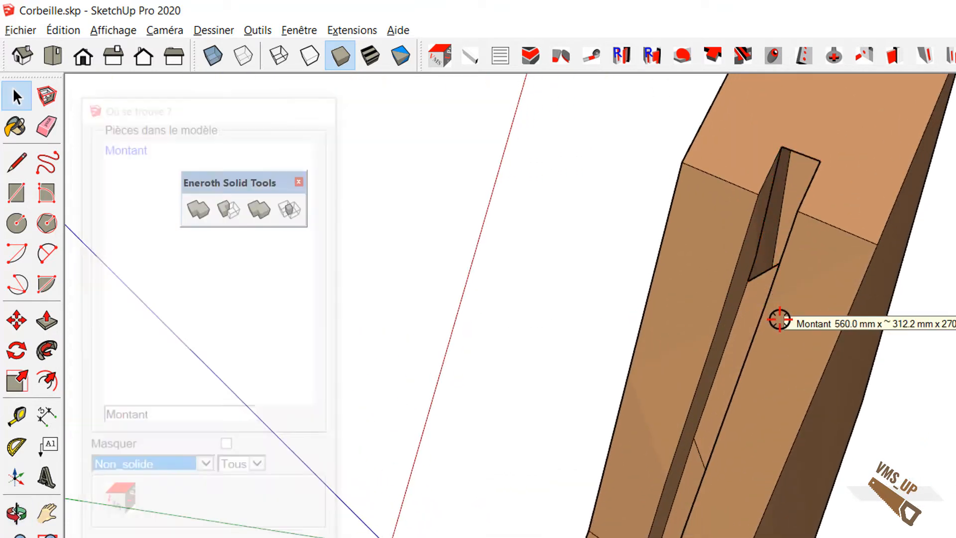
# - Open the upright for editing and draw a diagonal line across the groove's upper end to rebuild its missing face
pyautogui.doubleClick(777, 317)
pyautogui.moveTo(765, 303); pyautogui.dragTo(667, 249, button='middle')
pyautogui.press('l')
pyautogui.click(691, 241)
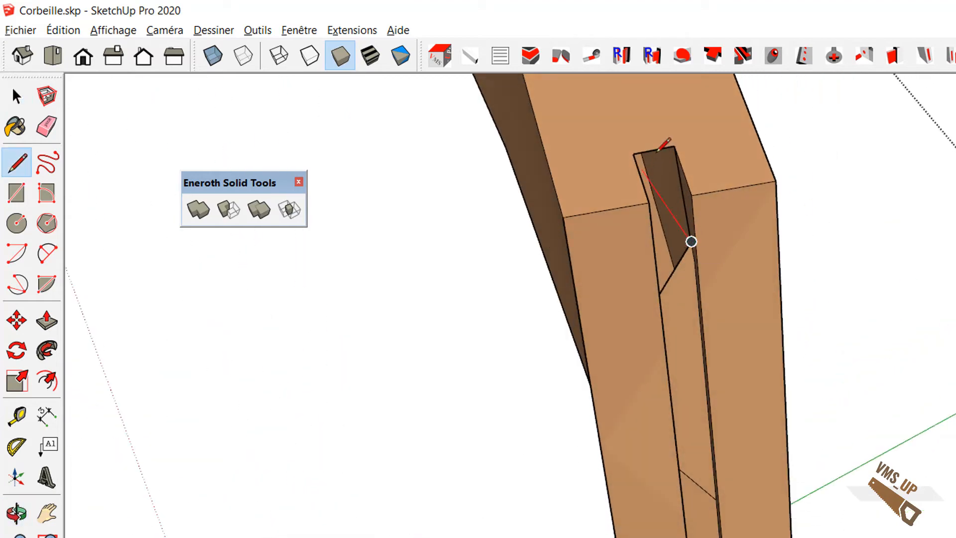
pyautogui.click(635, 155)
pyautogui.press('space')
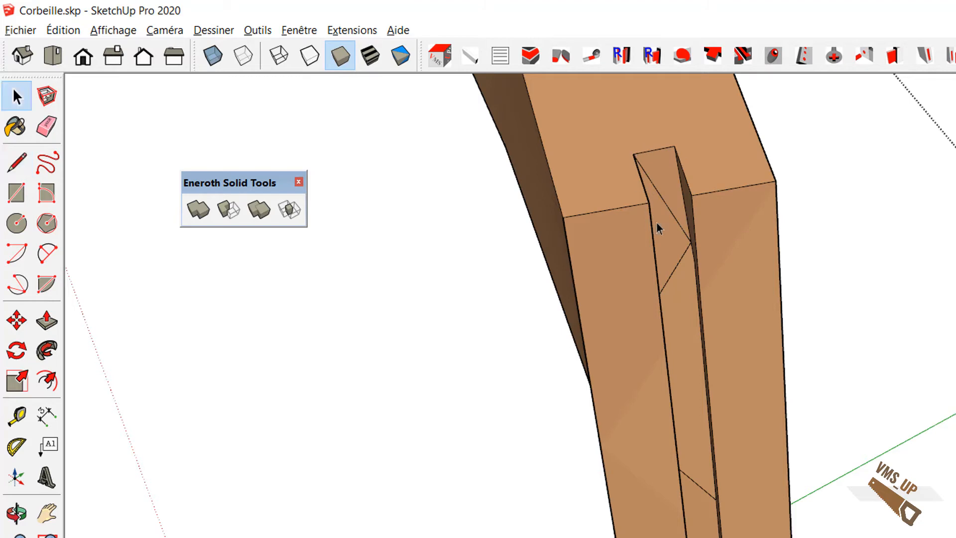
# - Leave the upright's editing, select the repaired upright and check in its entity info whether it is a solid
pyautogui.moveTo(397, 342); pyautogui.dragTo(940, 426, button='middle')
pyautogui.scroll(-4, 941, 425)
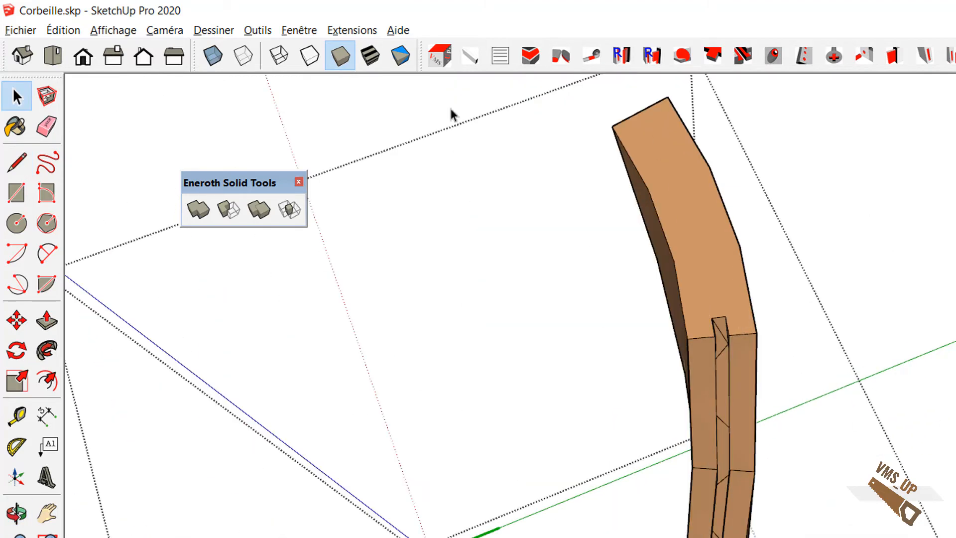
pyautogui.moveTo(406, 122); pyautogui.dragTo(774, 324, button='middle')
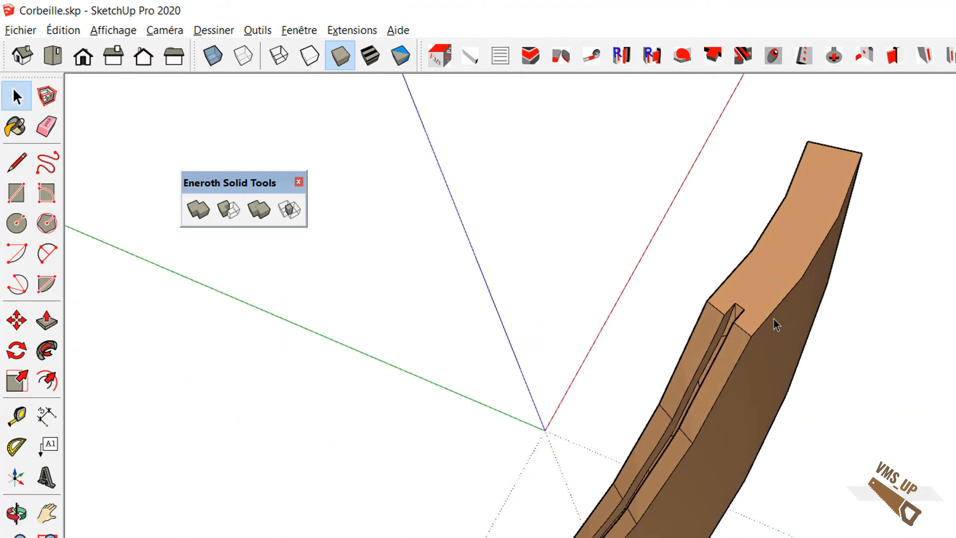
pyautogui.click(777, 324)
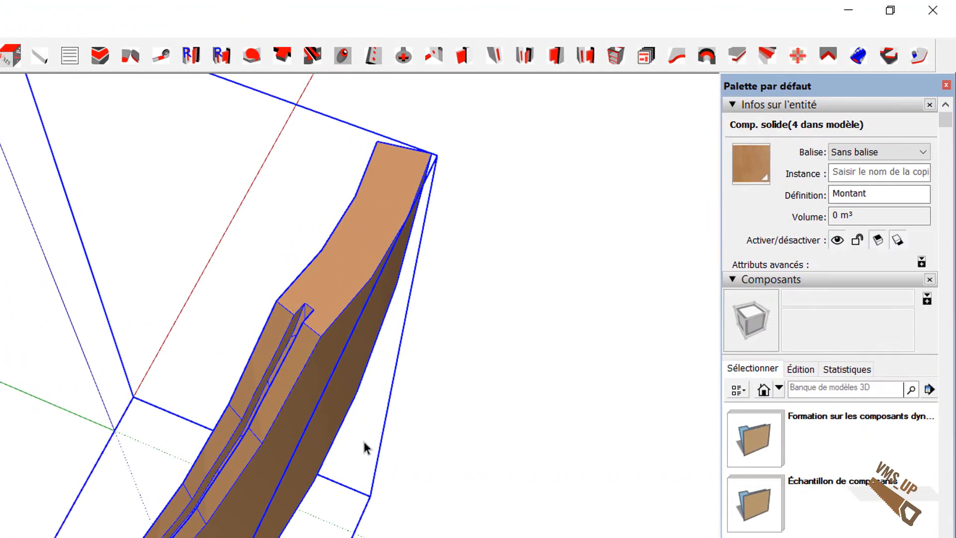
pyautogui.moveTo(775, 441); pyautogui.dragTo(788, 439, button='middle')
pyautogui.moveTo(357, 439); pyautogui.dragTo(338, 440, button='middle')
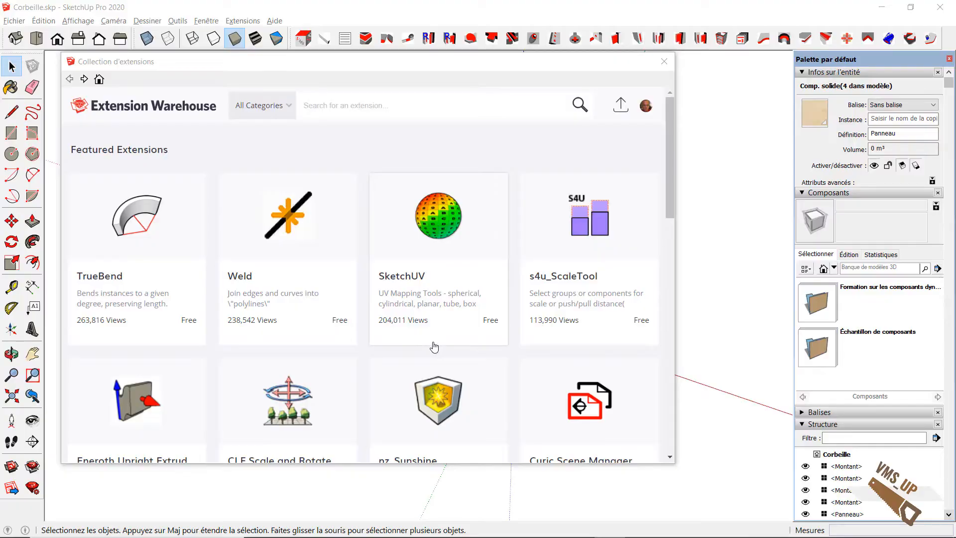
# - Open the developer page of Eneroth3 in the Extension Warehouse and look through the extensions offered there
pyautogui.scroll(-10, 434, 347)
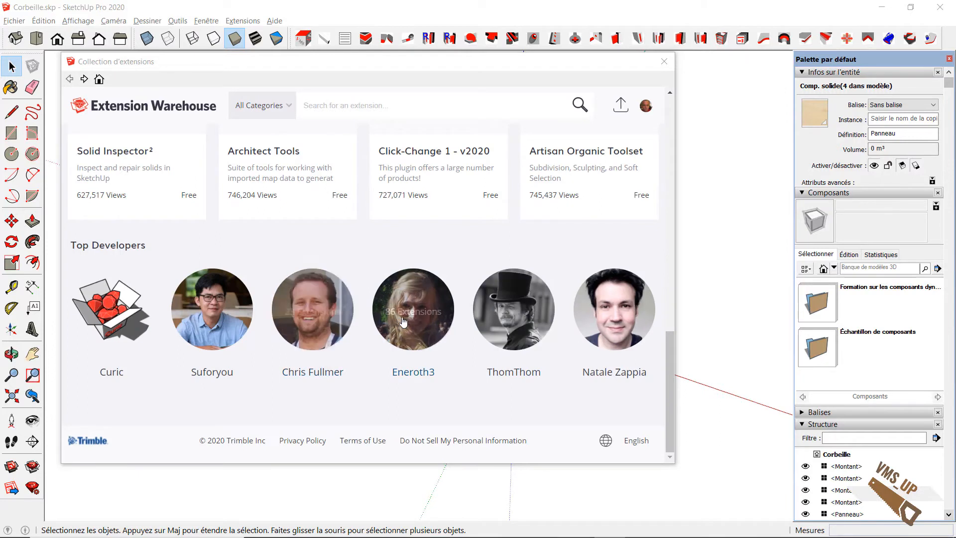
pyautogui.click(403, 322)
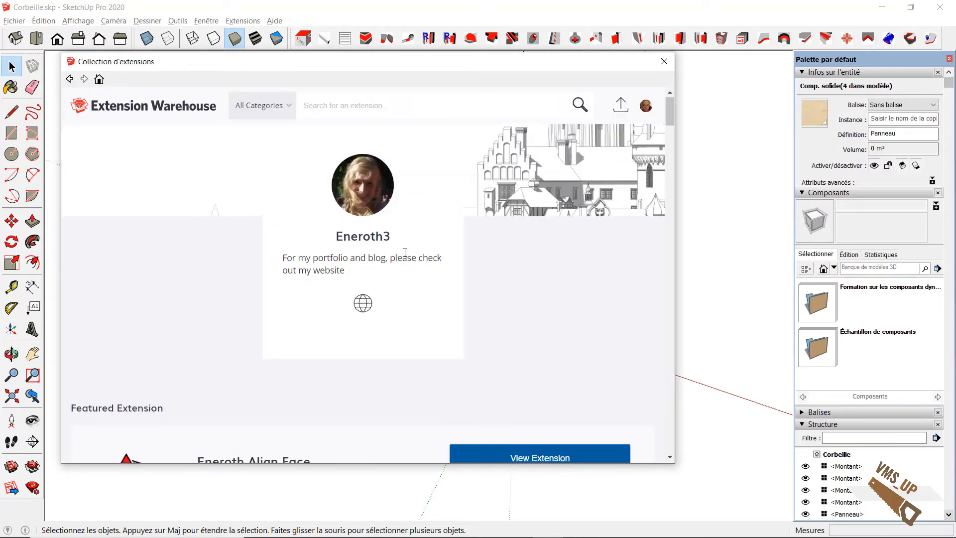
pyautogui.scroll(-5, 402, 254)
pyautogui.scroll(-10, 405, 256)
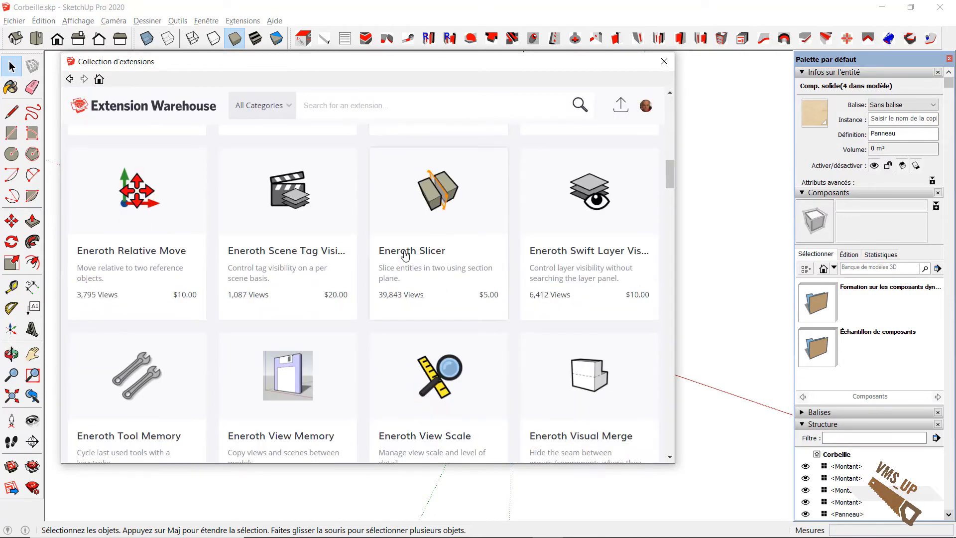
pyautogui.scroll(-15, 405, 255)
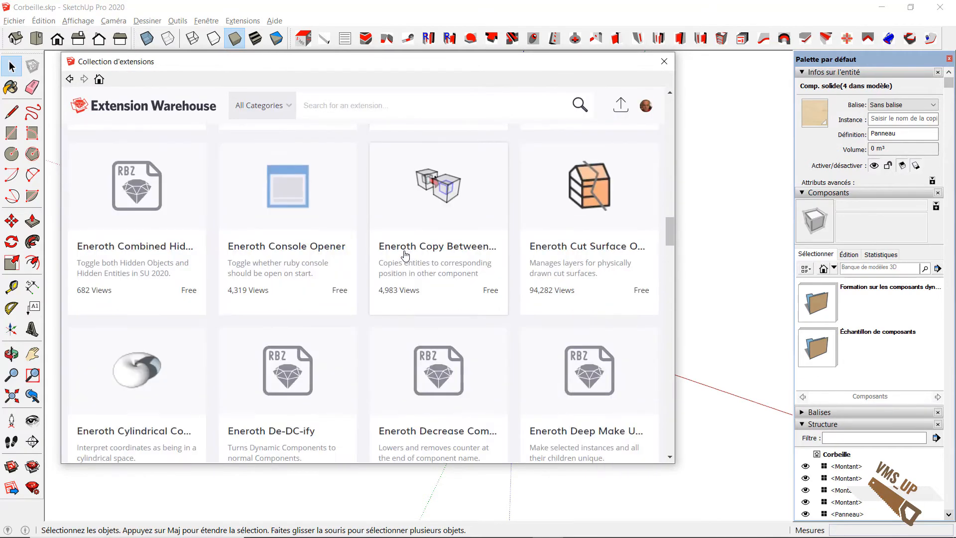
pyautogui.scroll(-7, 404, 255)
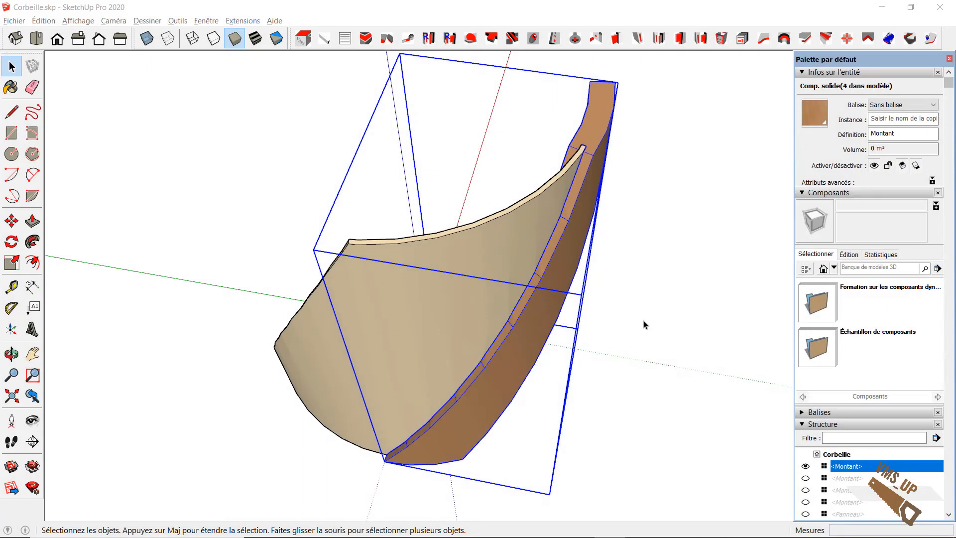
# - Reveal the hidden curved panel on the other side of the upright with the Masquer_reveler tool and close it
pyautogui.moveTo(644, 325); pyautogui.dragTo(538, 303, button='middle')
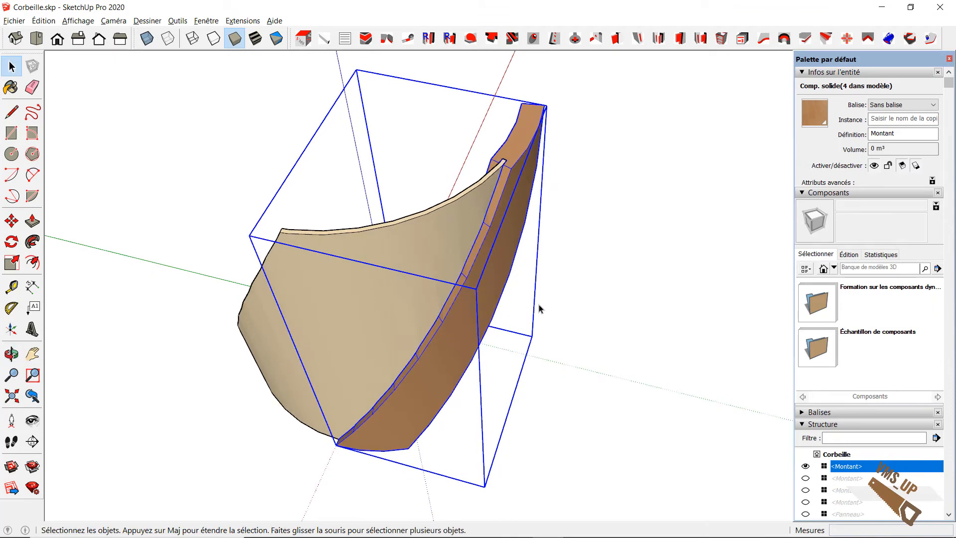
pyautogui.press('h')
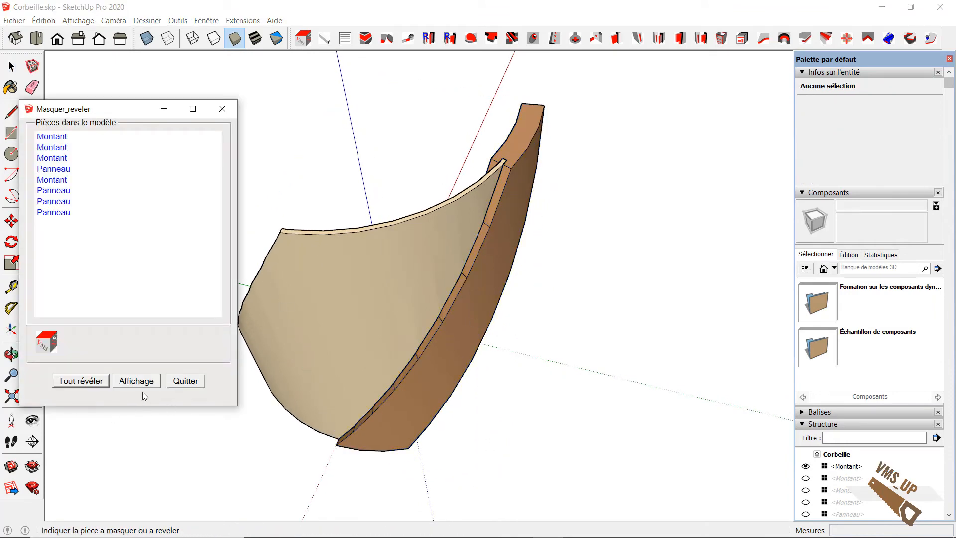
pyautogui.click(143, 382)
pyautogui.click(487, 375)
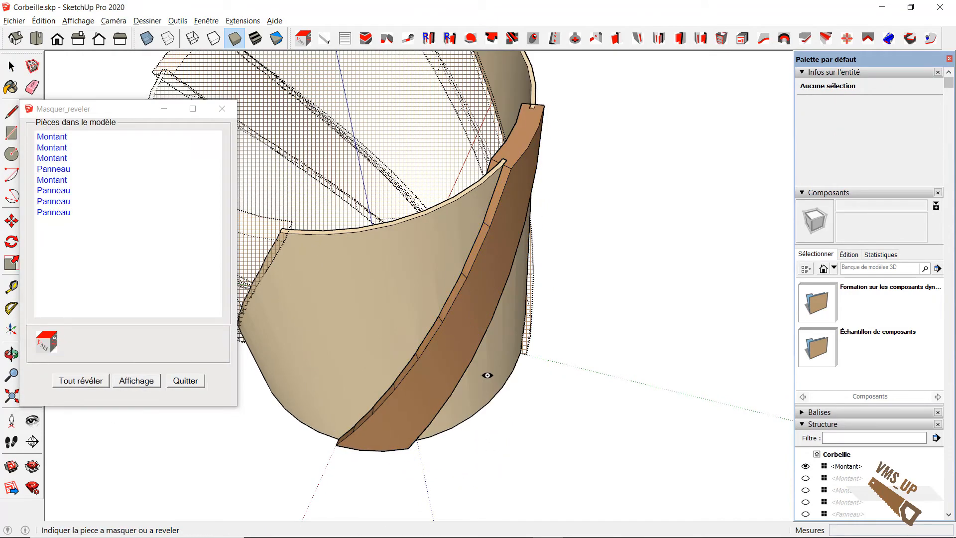
pyautogui.click(194, 381)
# - Examine the joint from outside, selecting the upright and the adjacent curved panel in turn to check their entity info
pyautogui.moveTo(324, 399); pyautogui.dragTo(551, 433, button='middle')
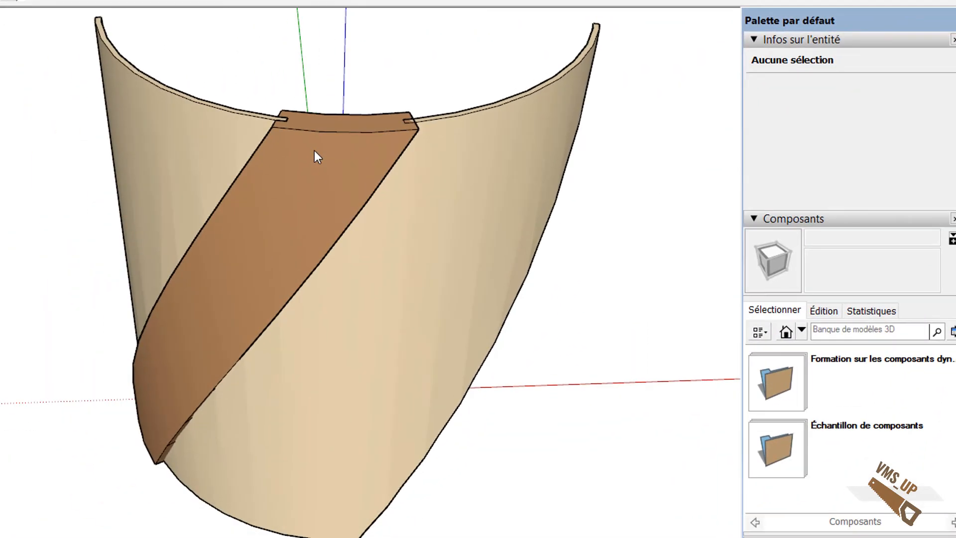
pyautogui.click(315, 150)
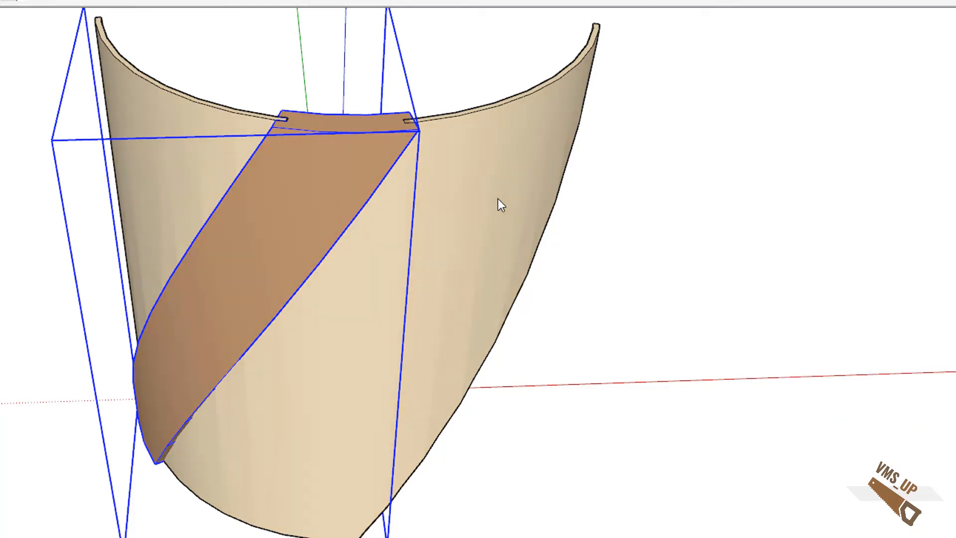
pyautogui.click(499, 200)
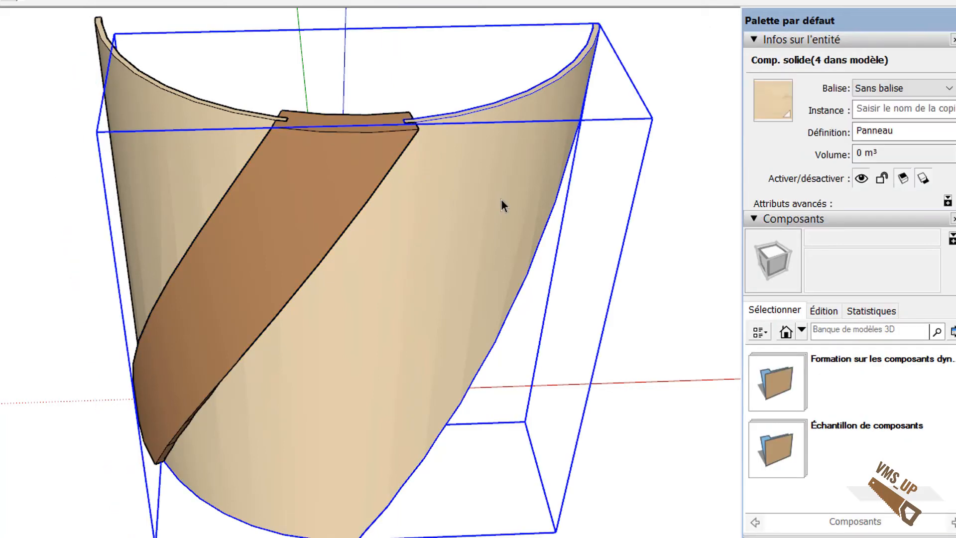
# - Hide the adjacent curved panel with the Masquer_reveler tool and examine the groove in the upright's exposed edge
pyautogui.press('h')
pyautogui.click(501, 200)
pyautogui.moveTo(477, 229); pyautogui.dragTo(294, 352, button='middle')
pyautogui.click(257, 273)
pyautogui.rightClick(262, 270)
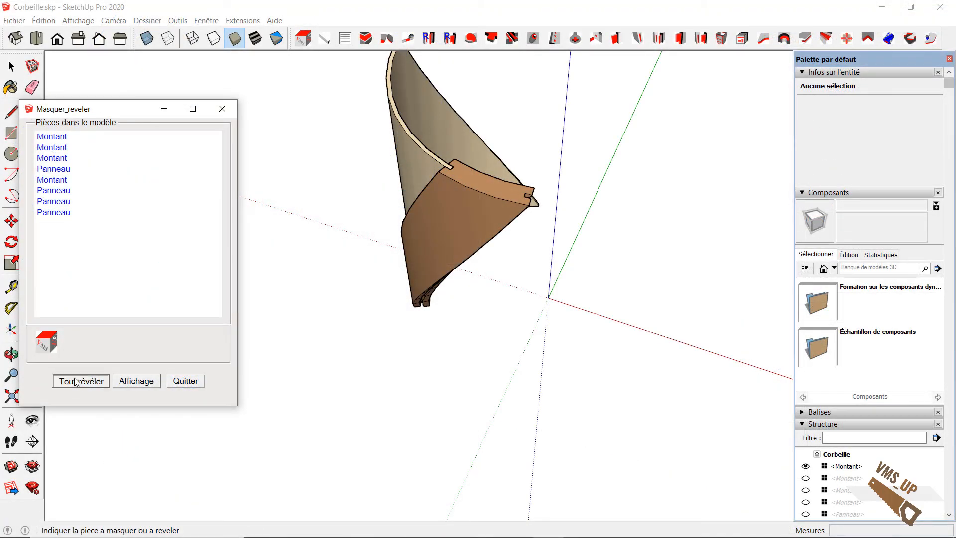
# - Reveal all hidden uprights and panels of the Corbeille and close the Masquer_reveler tool
pyautogui.click(75, 382)
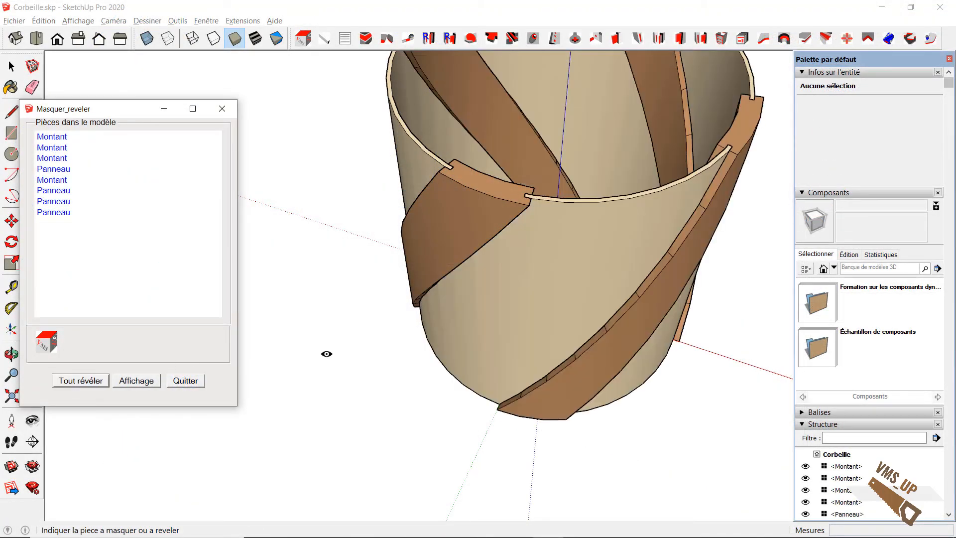
pyautogui.click(186, 381)
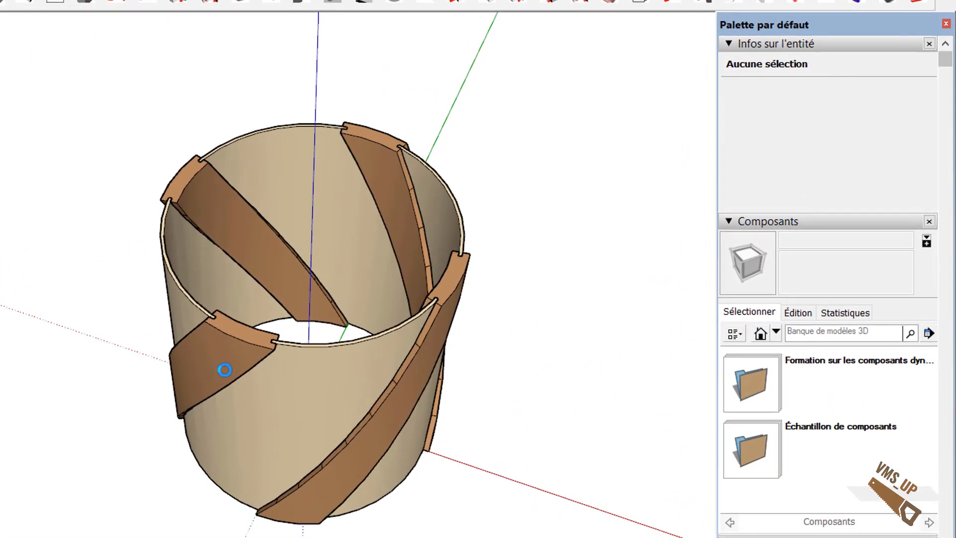
# - Check the entity info of the front upright and the adjacent curved panel, and examine the complete basket from several angles
pyautogui.click(224, 370)
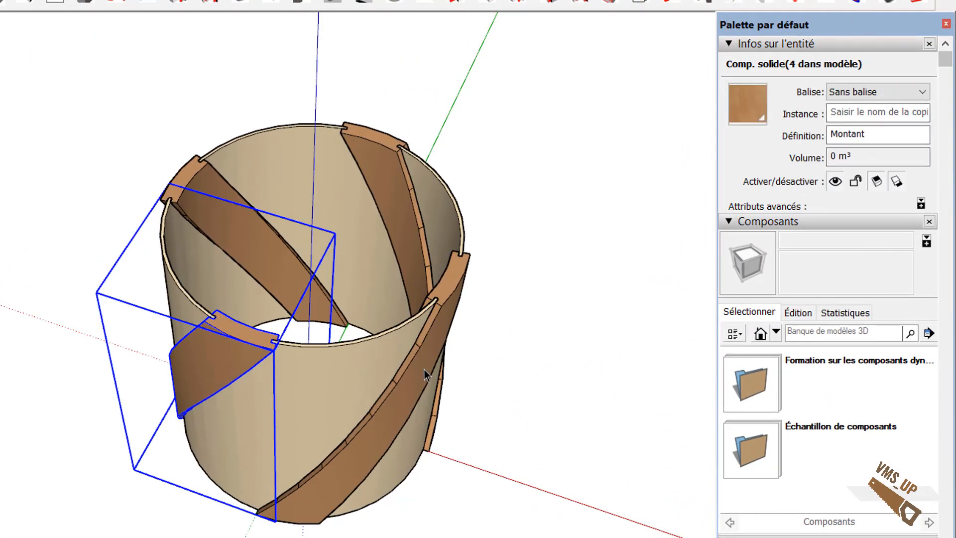
pyautogui.click(325, 369)
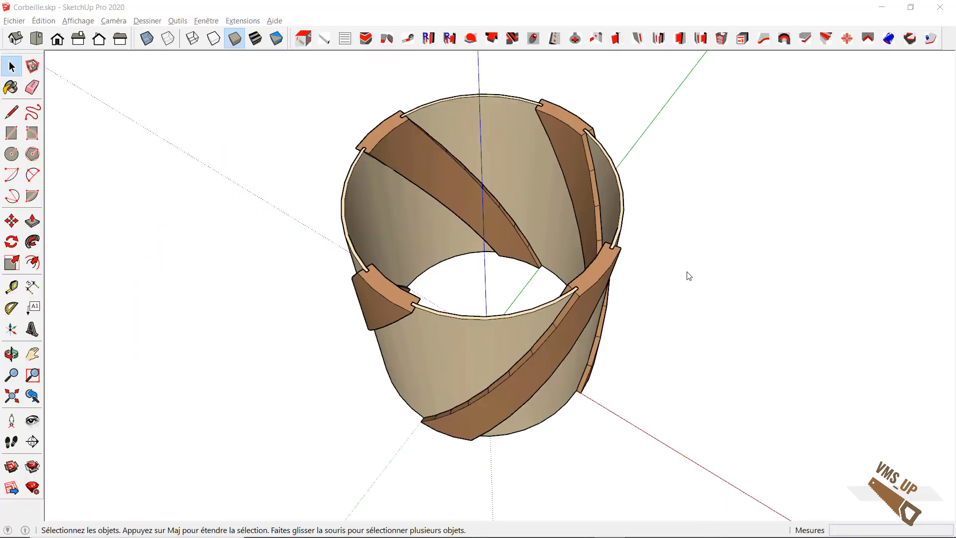
pyautogui.moveTo(688, 273)
pyautogui.mouseDown(button='middle')
pyautogui.moveTo(653, 359)
pyautogui.moveTo(663, 344)
pyautogui.moveTo(630, 359)
pyautogui.moveTo(711, 333)
pyautogui.moveTo(694, 320)
pyautogui.moveTo(612, 326)
pyautogui.mouseUp(button='middle')
pyautogui.scroll(1, 637, 354)
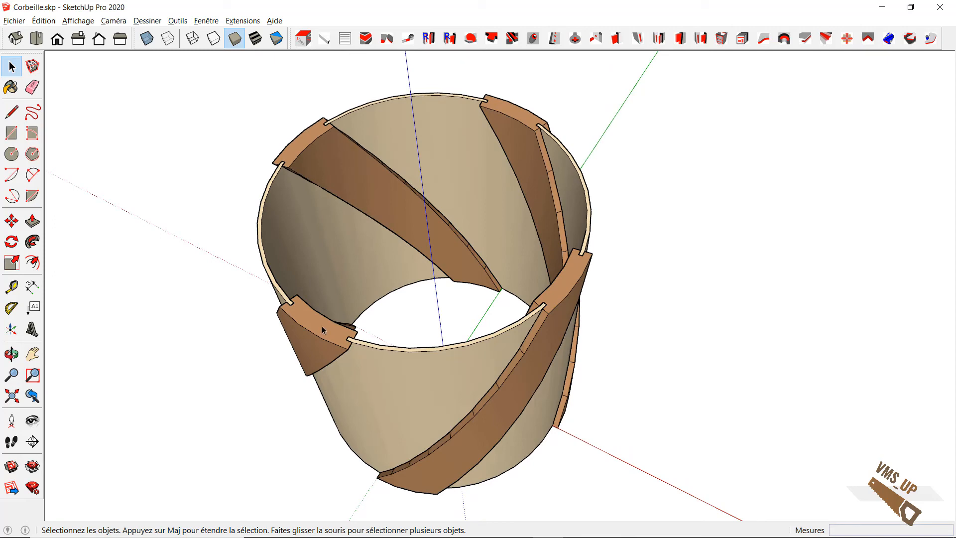
pyautogui.moveTo(323, 327); pyautogui.dragTo(382, 311, button='middle')
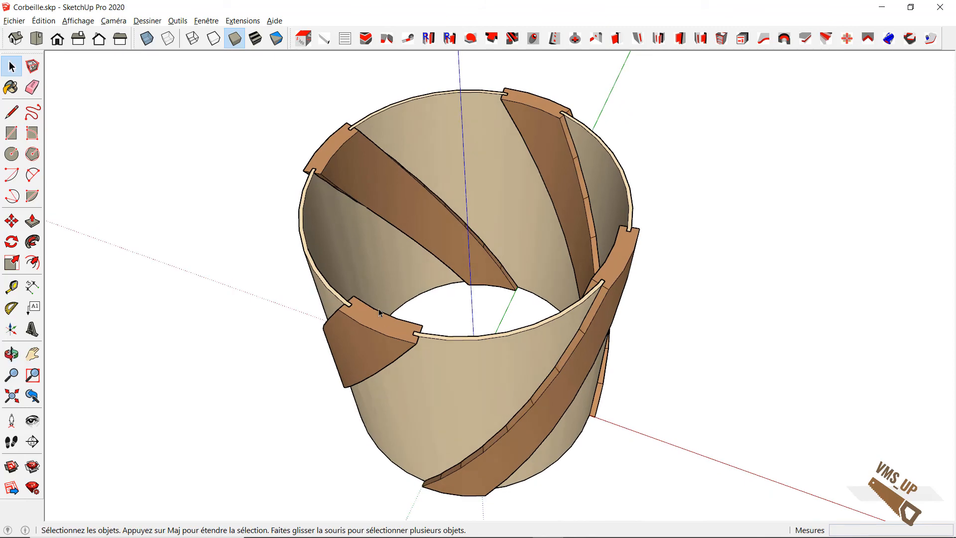
pyautogui.moveTo(583, 371); pyautogui.dragTo(717, 370, button='middle')
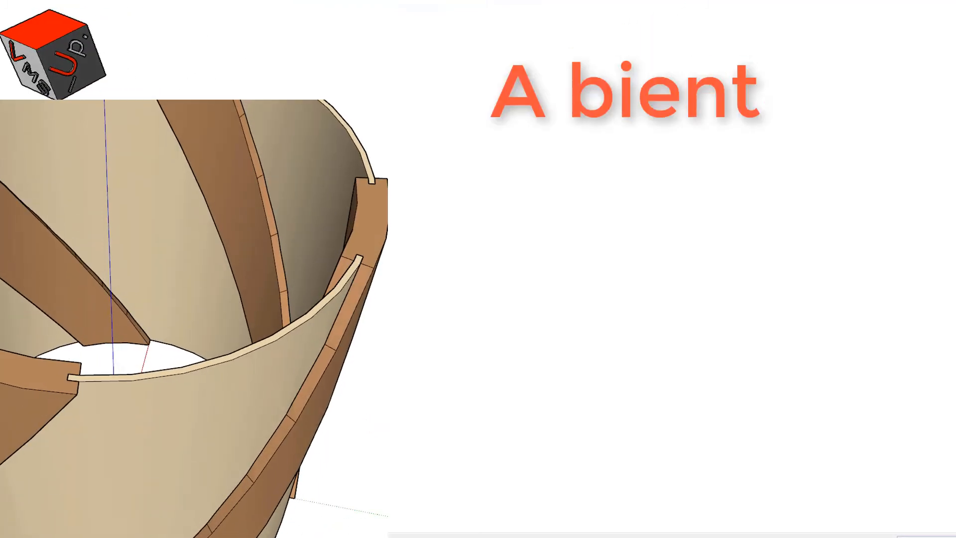
# - Hide the front curved panel between two uprights and examine the groove along the upright's exposed edge up close
pyautogui.click(113, 443)
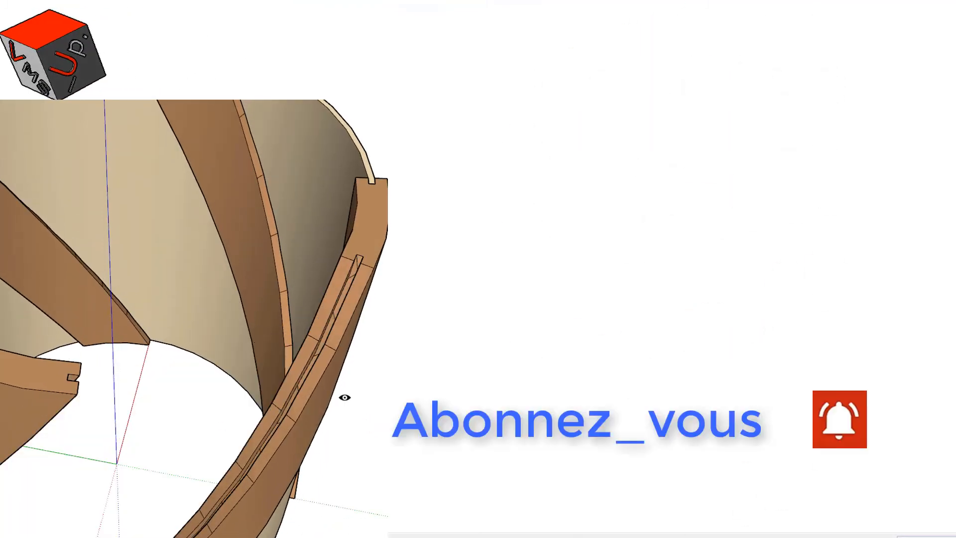
pyautogui.scroll(4, 340, 393)
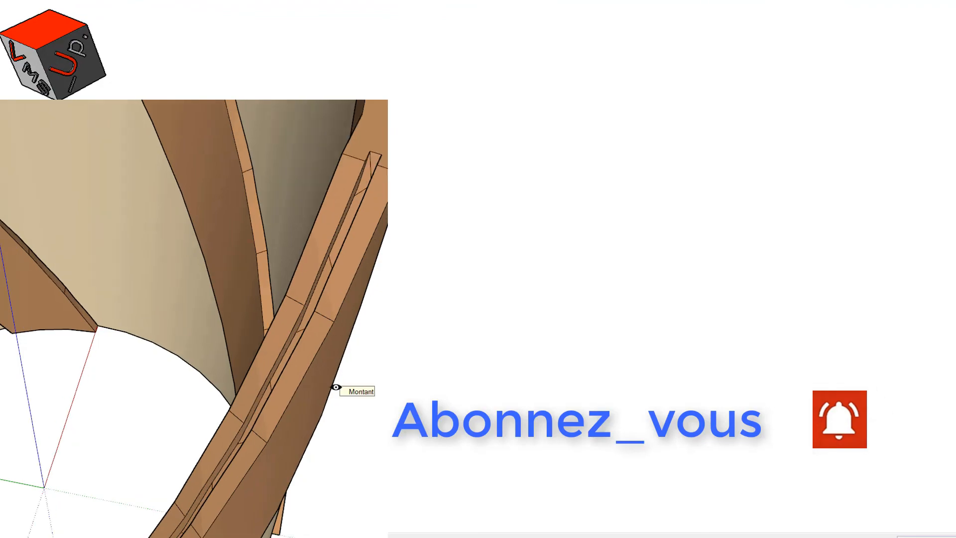